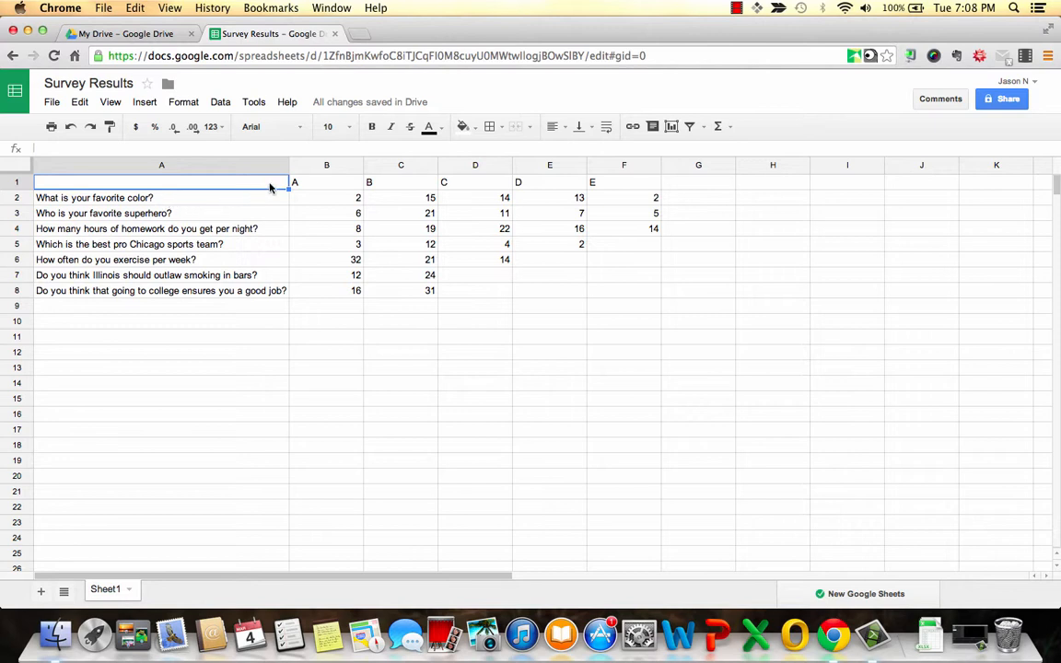
Step: Rename the Sheet1 sheet as Master Data
left_click(324, 185)
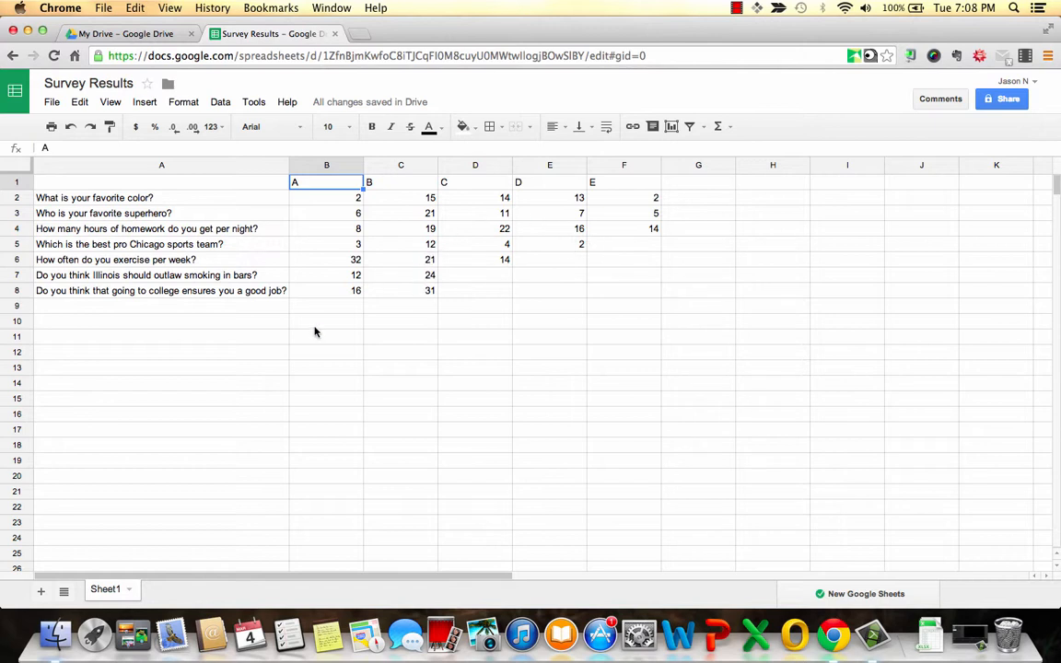
right_click(108, 597)
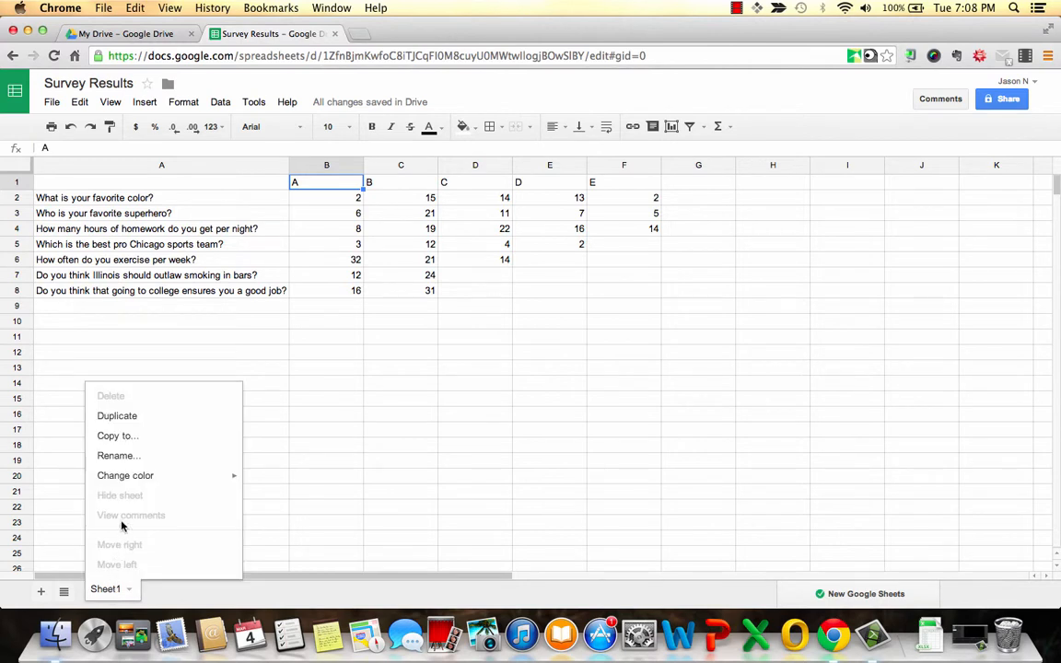
left_click(128, 456)
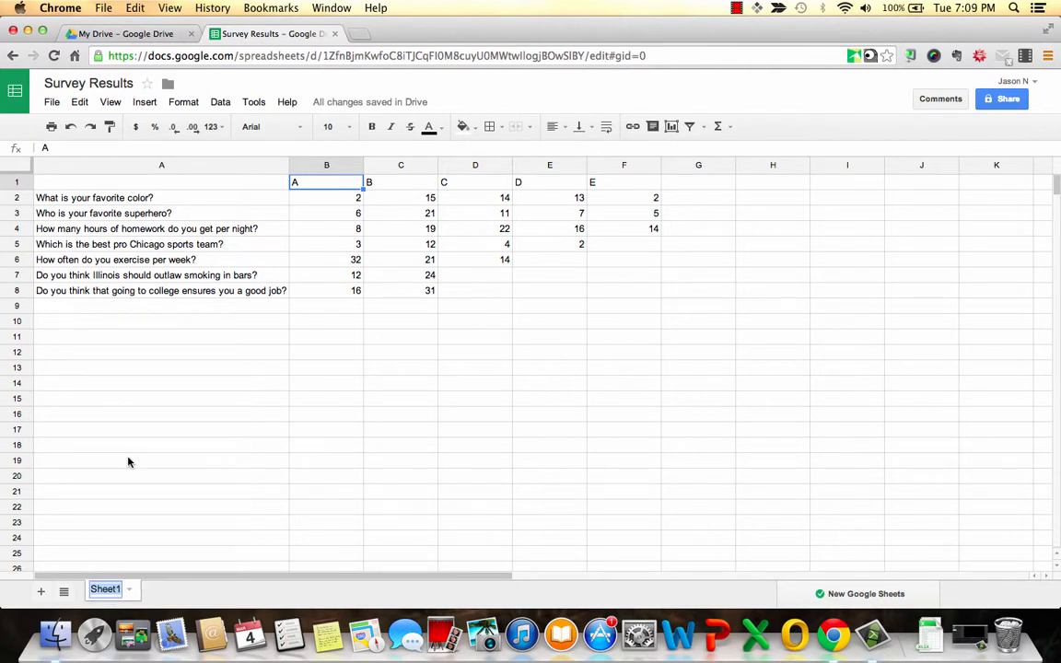
type("Mas")
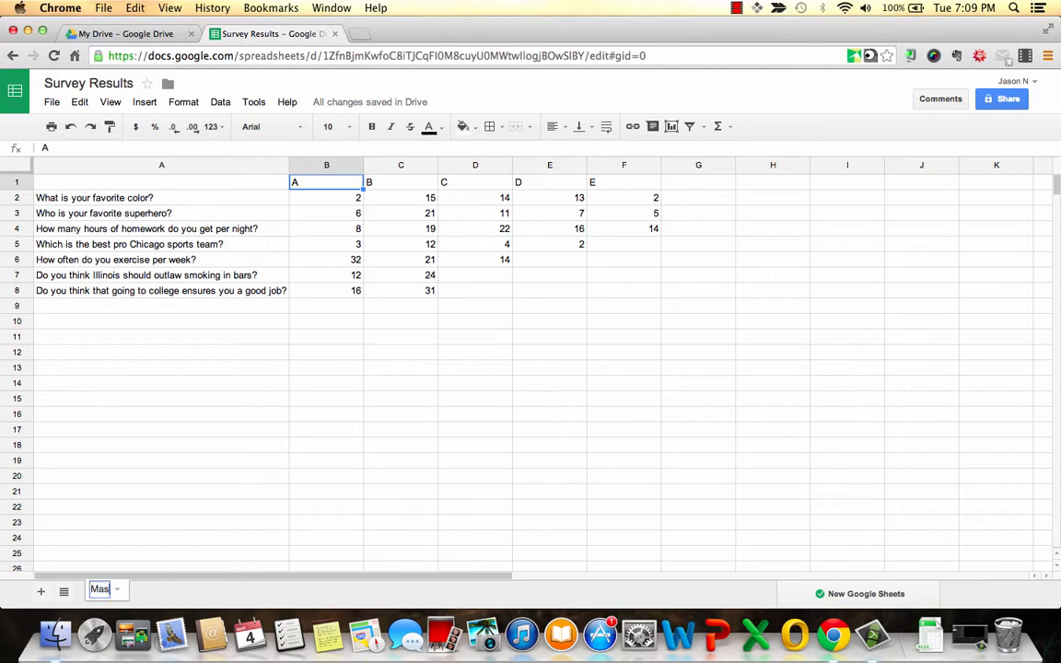
type("ter Data")
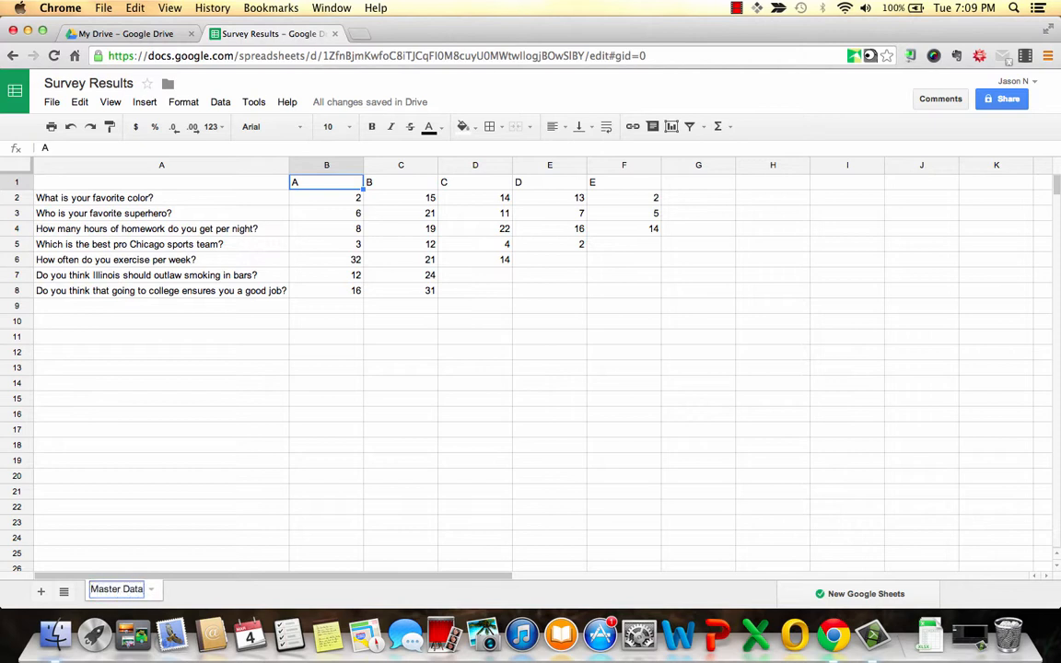
key("Return")
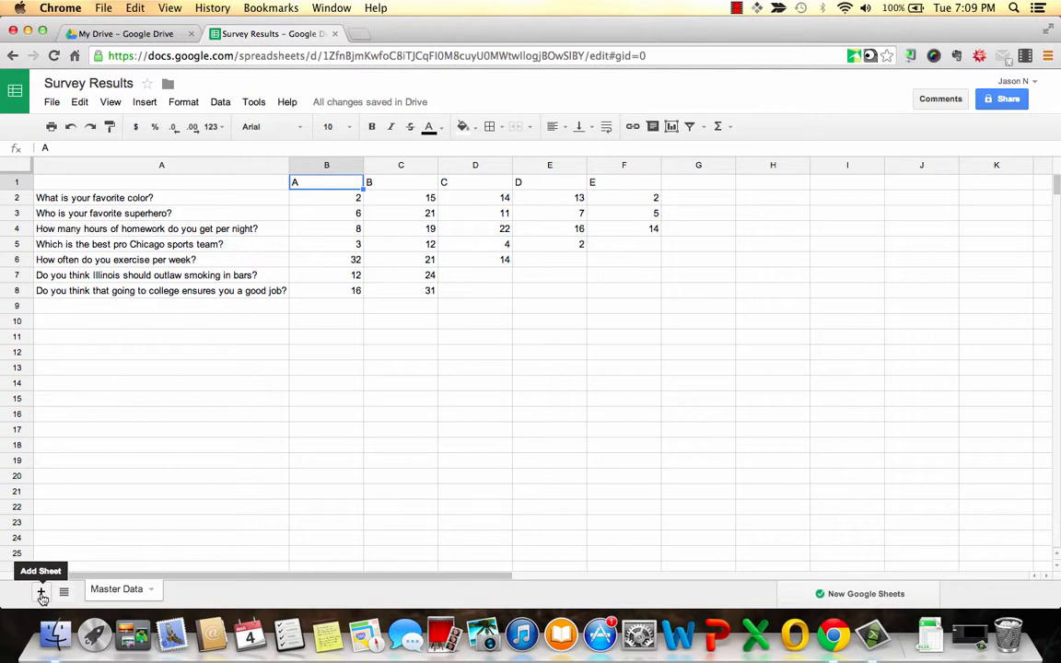
Step: Add a new sheet and copy the question "Who is your favorite superhero?" from Master Data into its cell A2
left_click(41, 593)
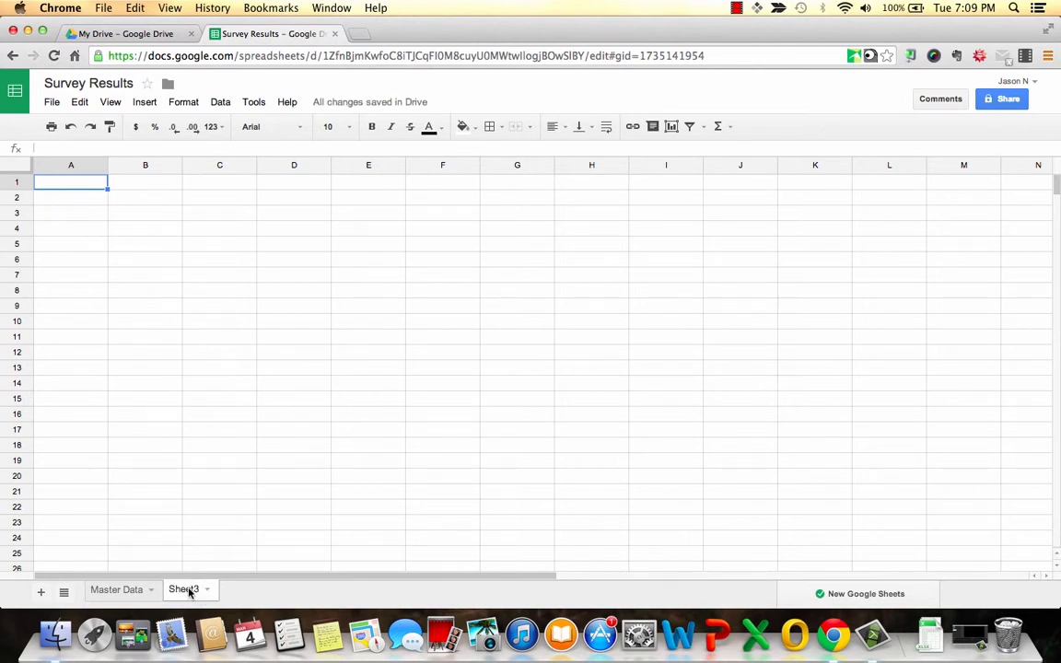
left_click(119, 590)
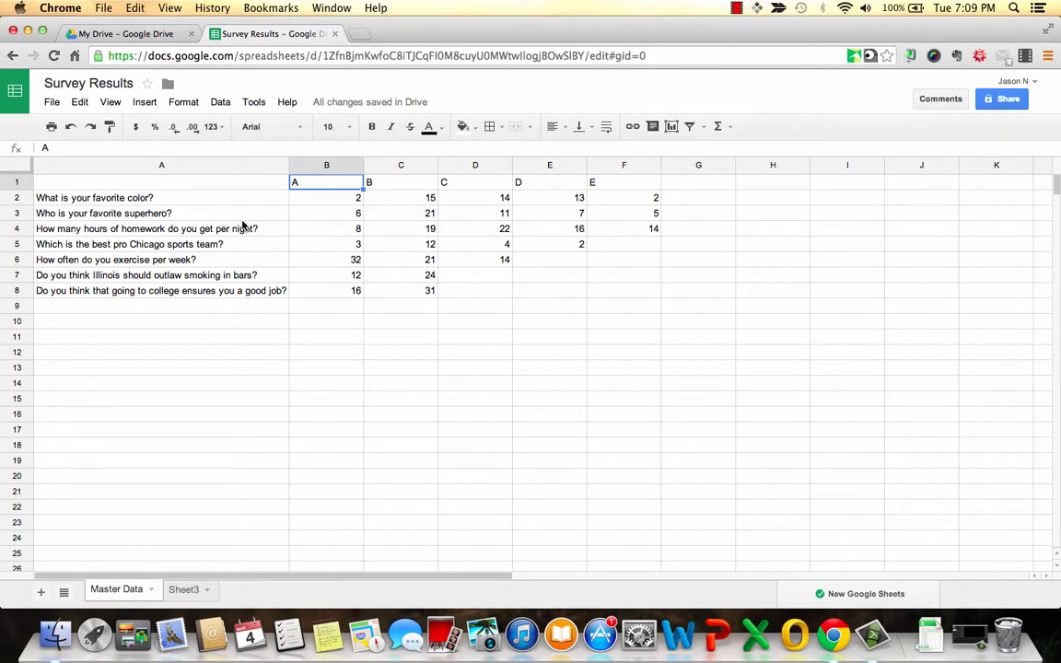
left_click(191, 215)
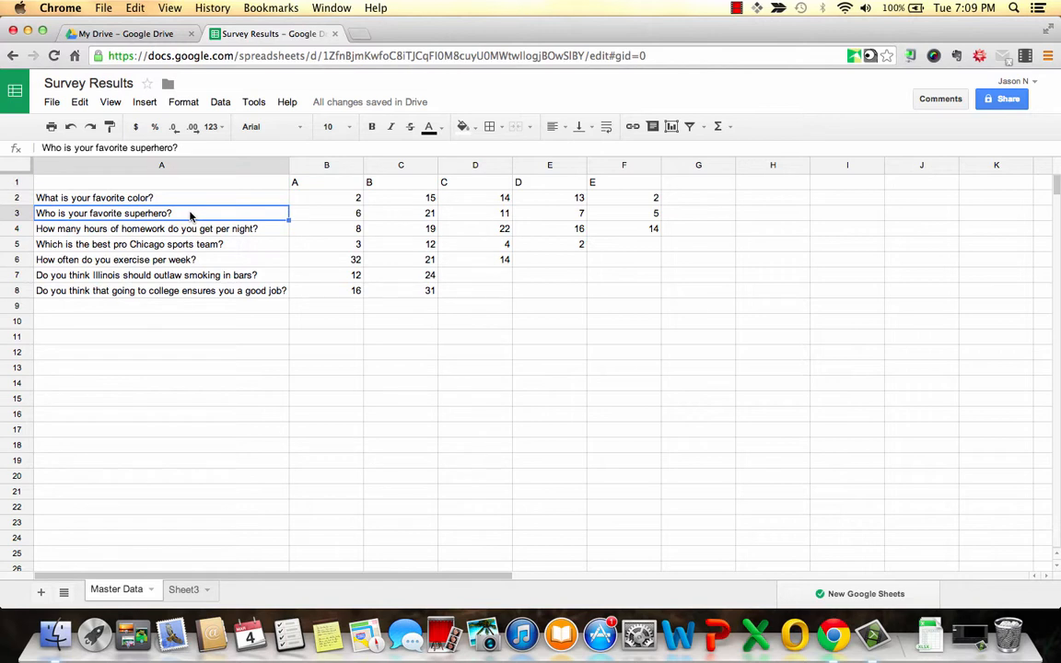
left_click(193, 590)
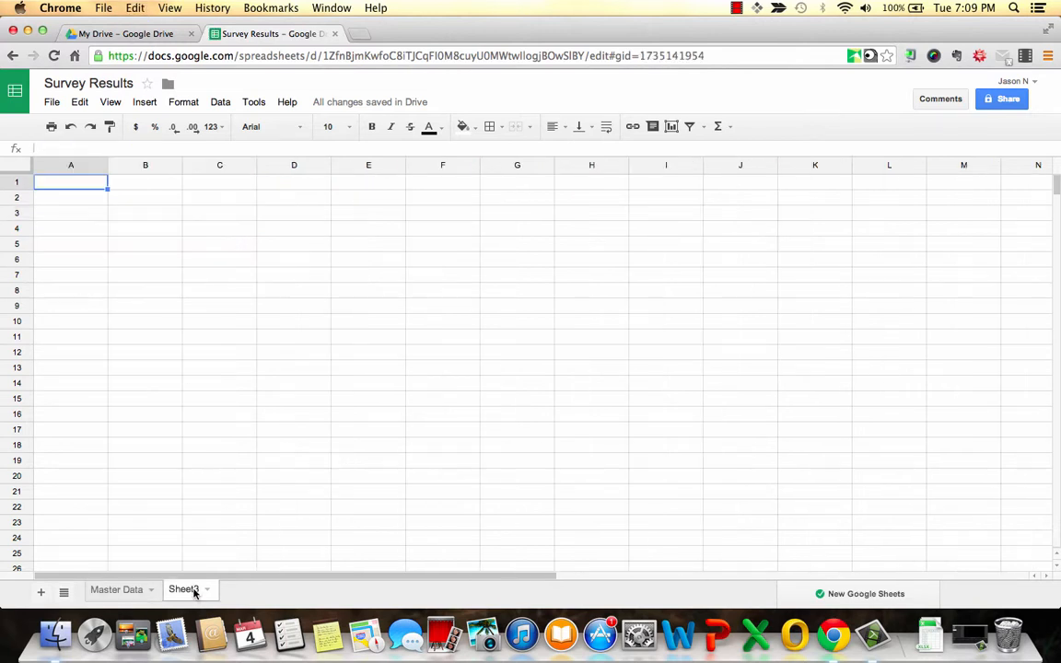
left_click(77, 204)
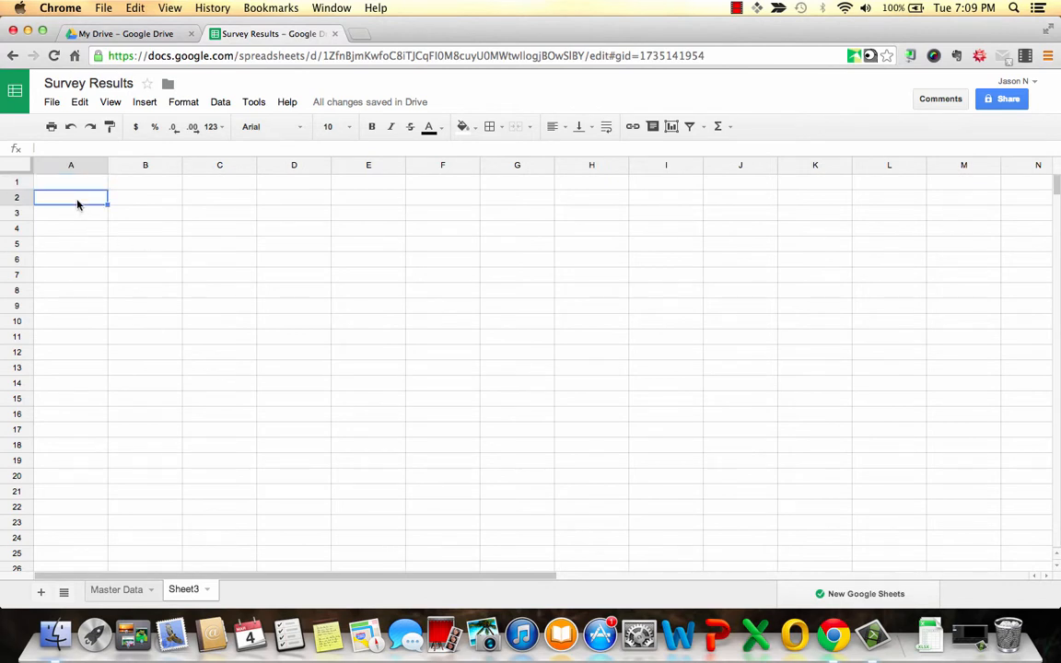
type("Who is your favorite superhero?")
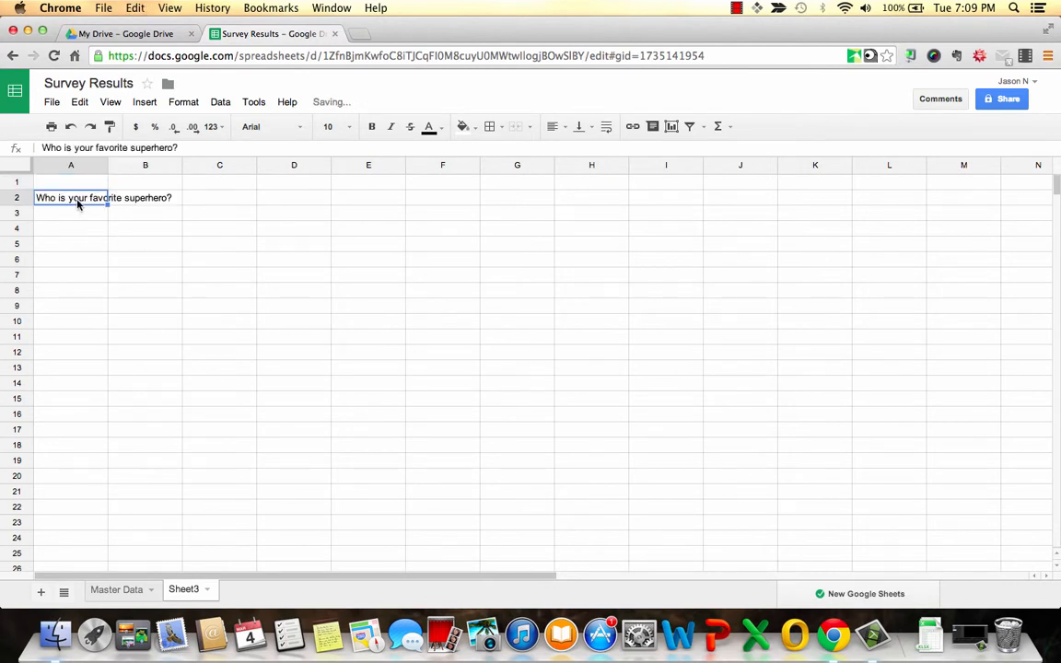
Step: Fit the width of column A to the question text on the new sheet
left_click(196, 203)
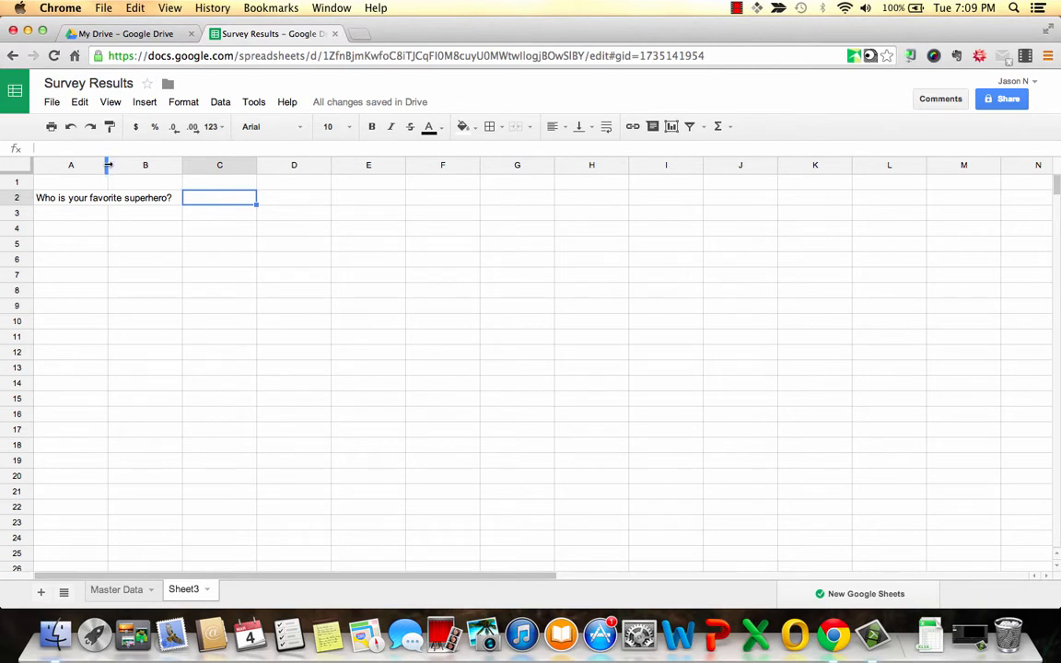
left_click_drag(106, 164, 107, 165)
double_click(107, 164)
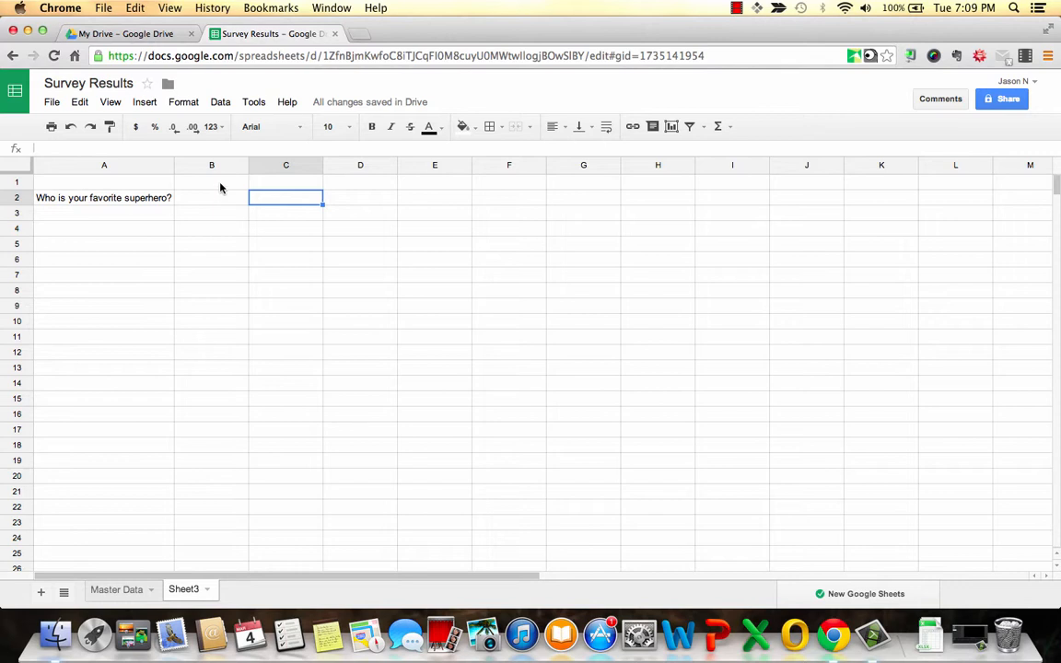
Step: Enter the answer headings Batman, Superman, Iron Man, Thor and Wolverine in cells B1 to F1
left_click(221, 186)
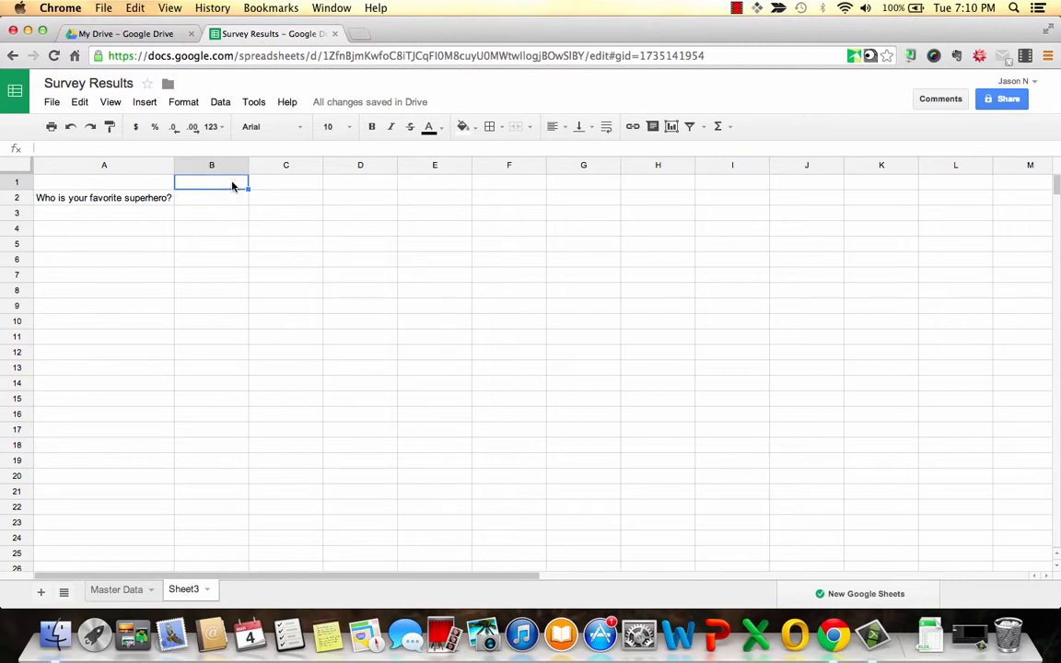
type("Batman")
key("Tab")
type("Sup")
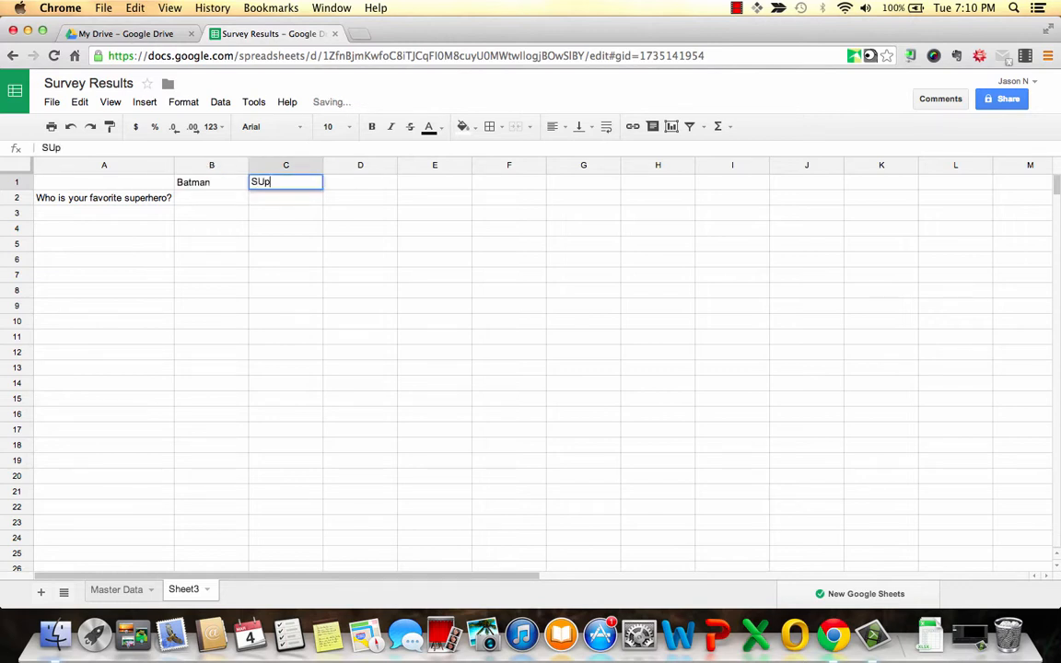
key("BackSpace")
key("BackSpace")
type("uperm")
key("BackSpace")
key("BackSpace")
type("rman")
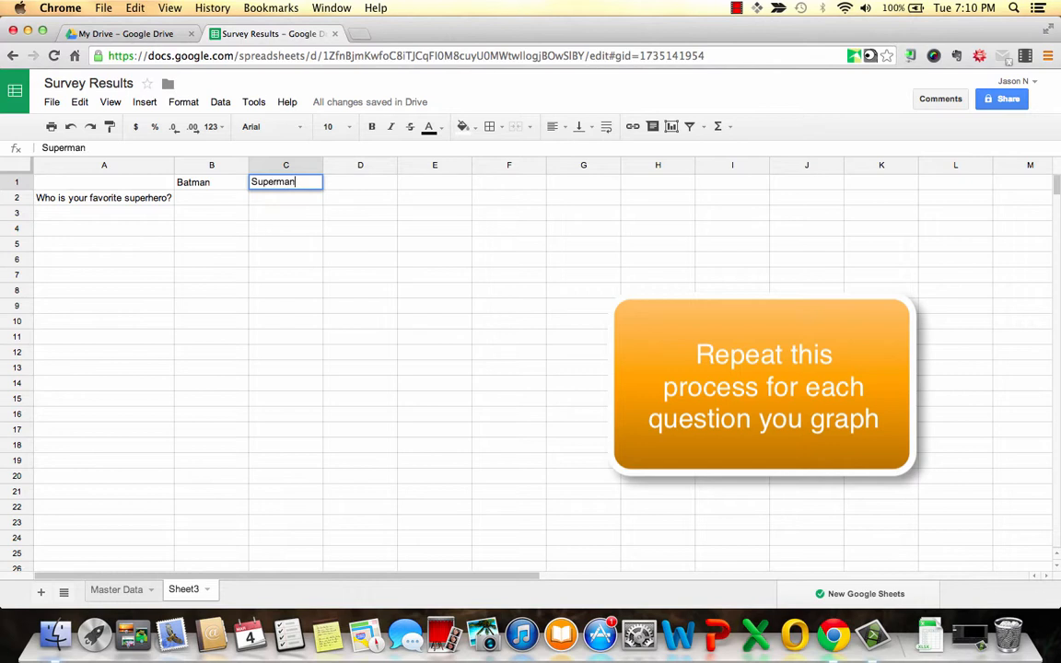
key("Tab")
type("Iron Man")
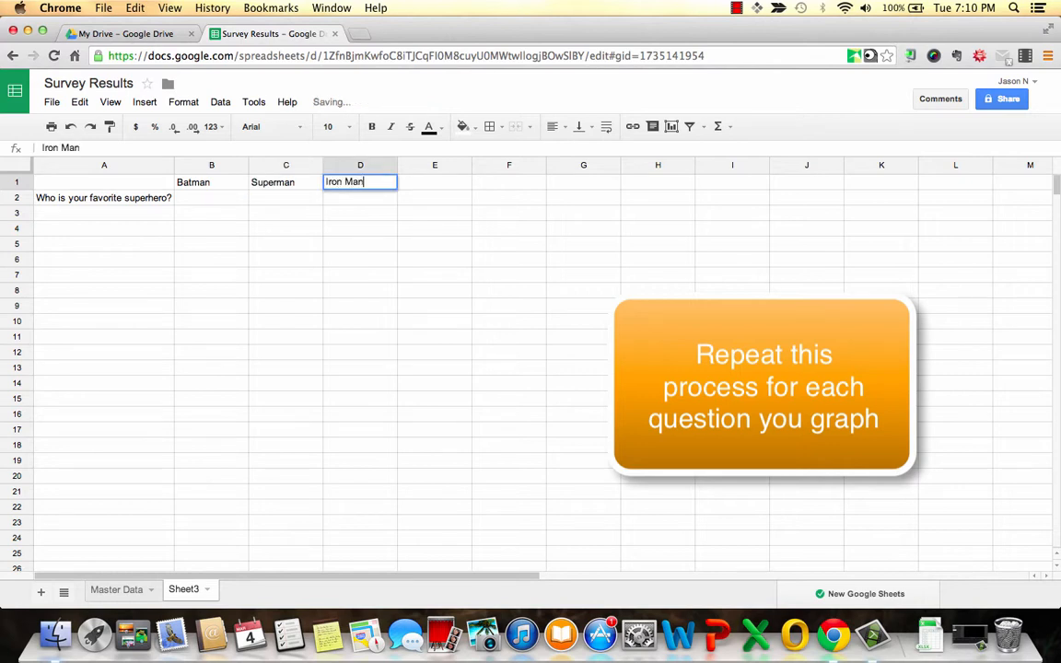
key("Tab")
type("Thor")
key("Tab")
type("Wolverine")
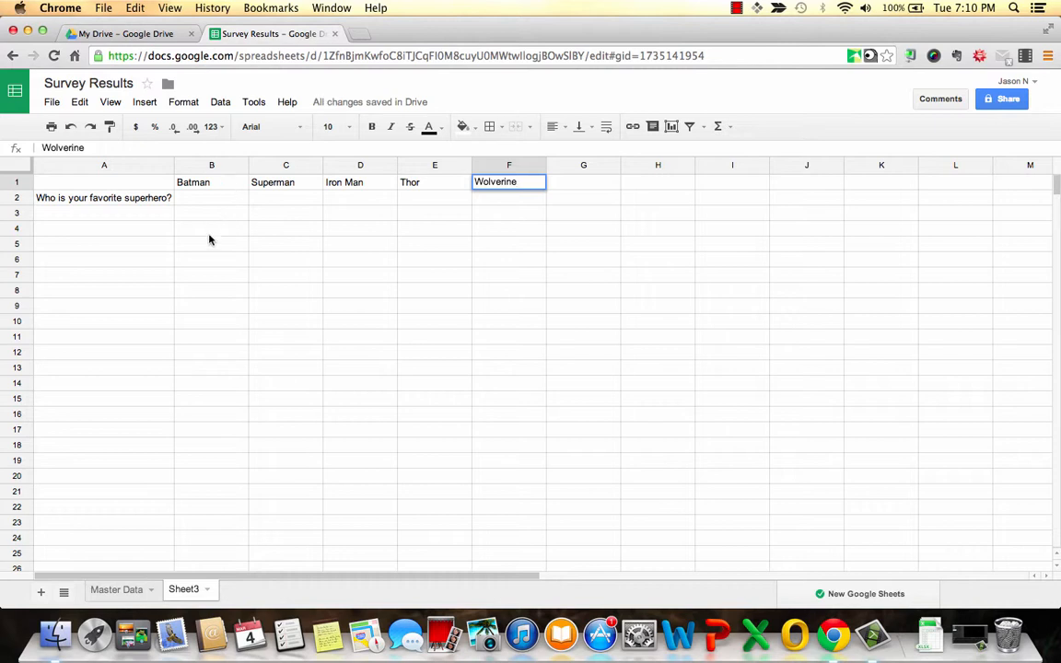
Step: Copy the superhero question's response counts from B3:F3 of Master Data into B2:F2 of the new sheet
left_click(200, 197)
left_click(115, 591)
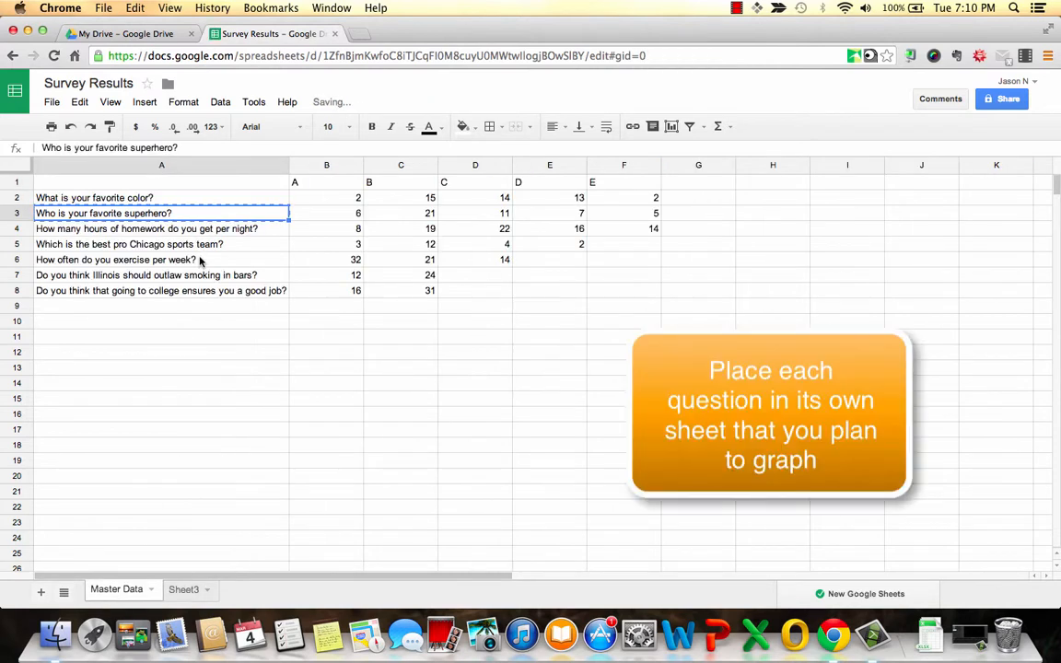
left_click(329, 218)
left_click_drag(330, 218, 630, 221)
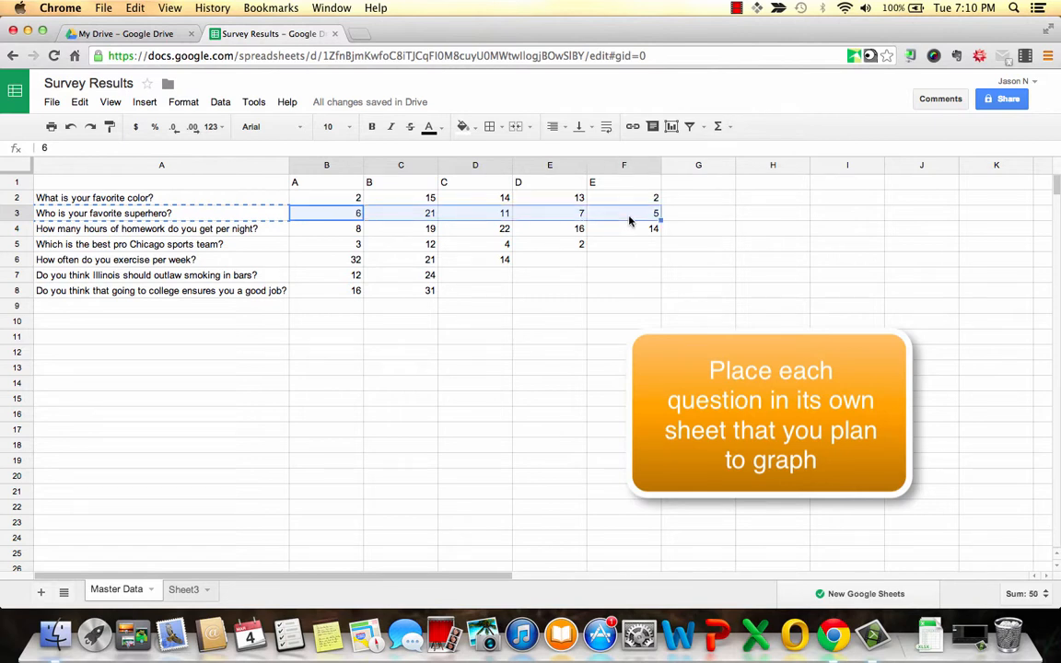
key("super+c")
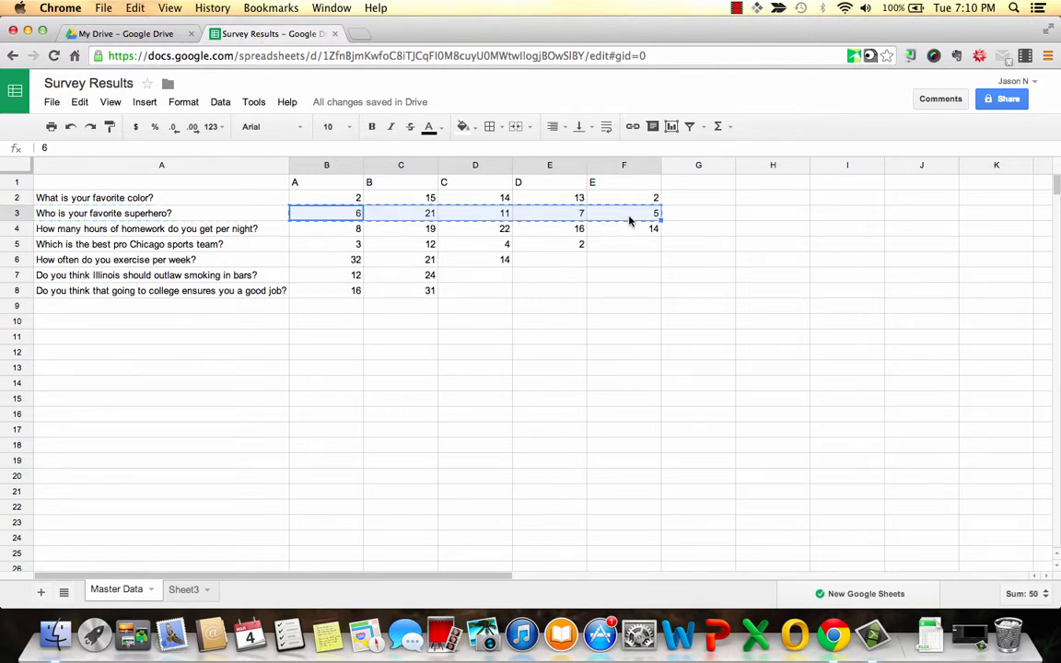
left_click(184, 589)
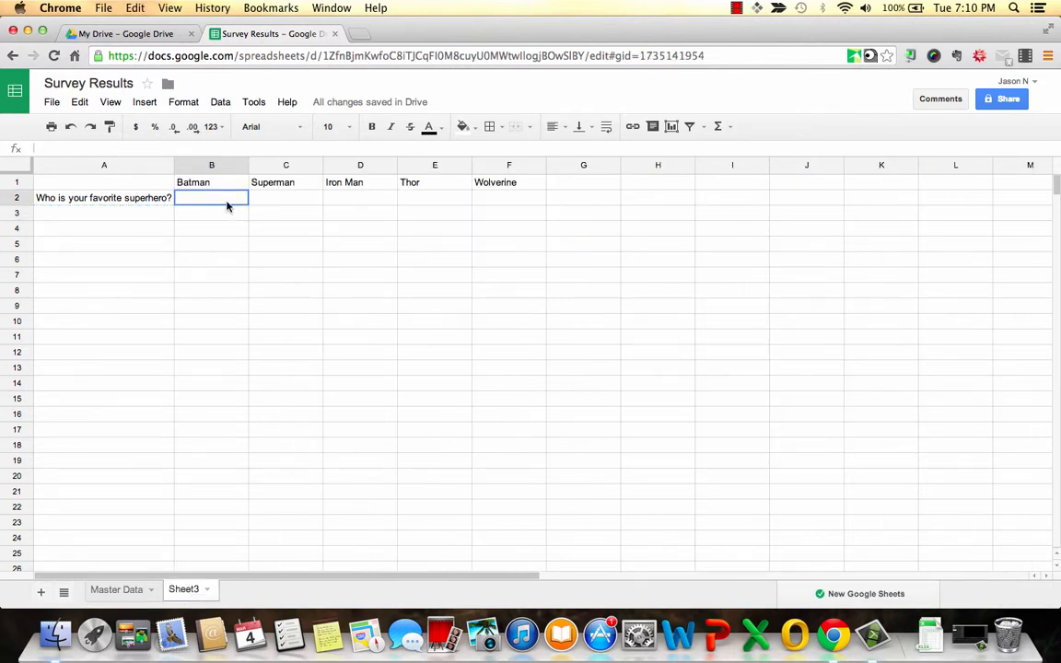
key("super+v")
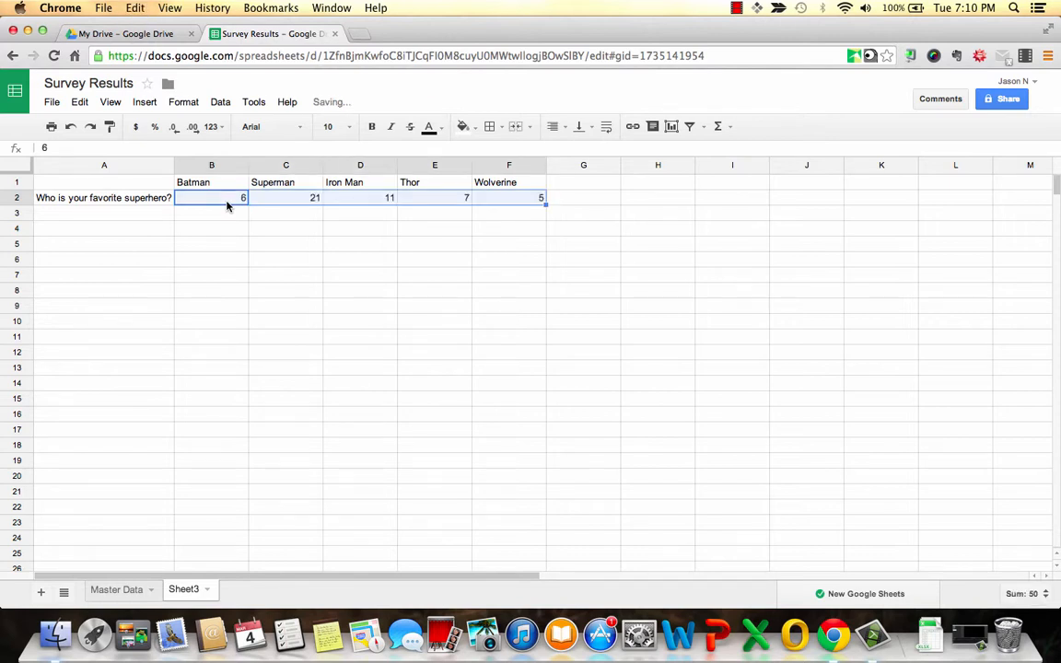
left_click(300, 291)
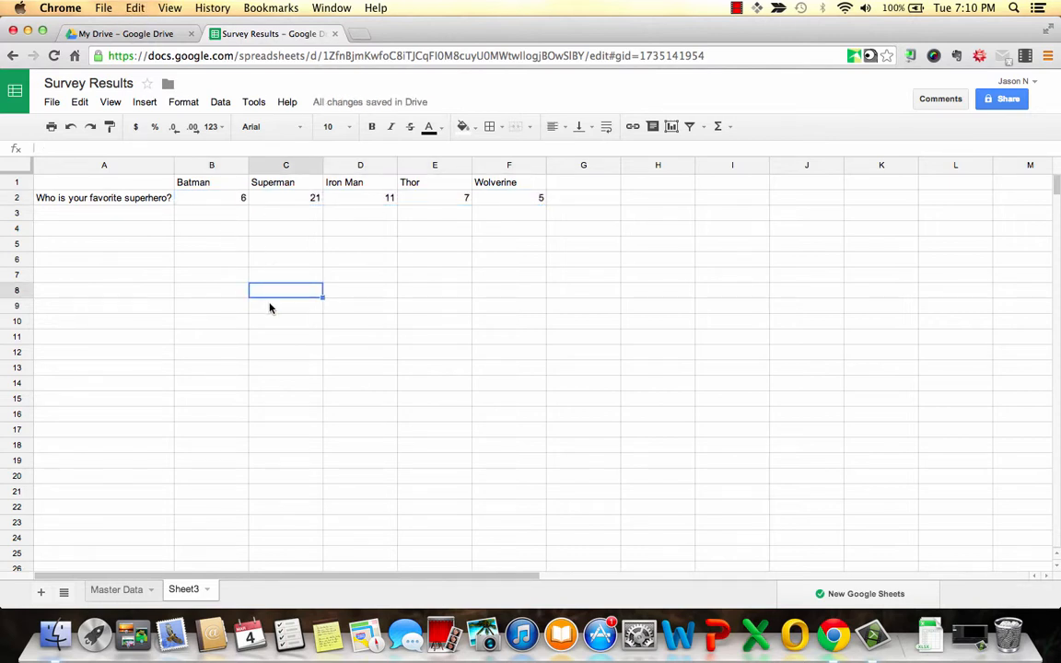
Step: Insert a column chart based on the superhero data in A1:F2, using the standard non-stacked column type
left_click(126, 186)
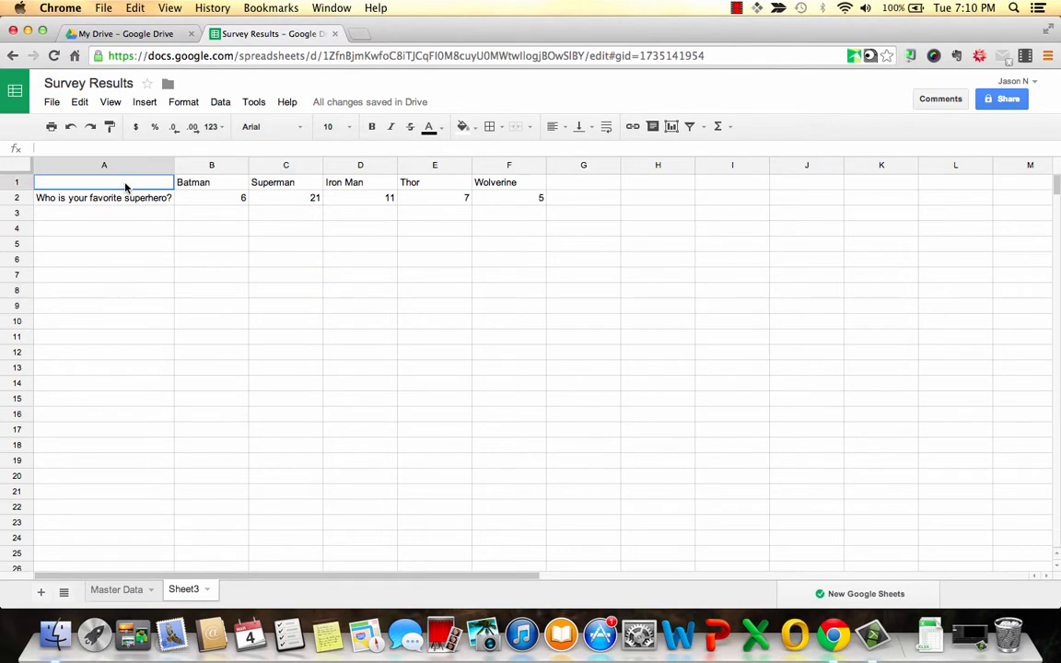
left_click_drag(126, 186, 523, 200)
left_click(144, 102)
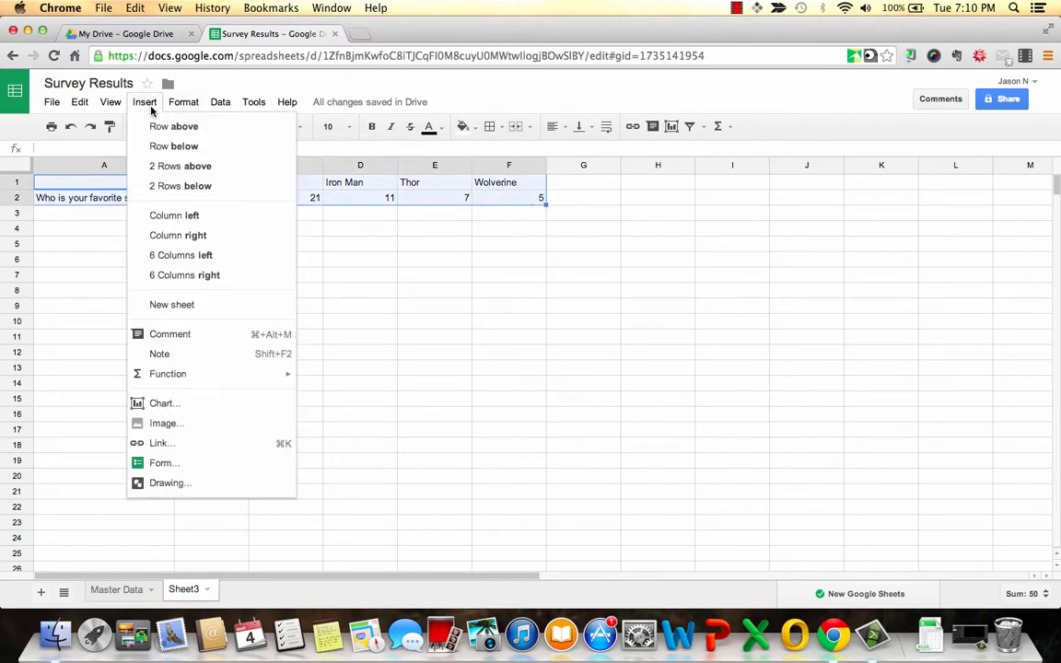
left_click(200, 408)
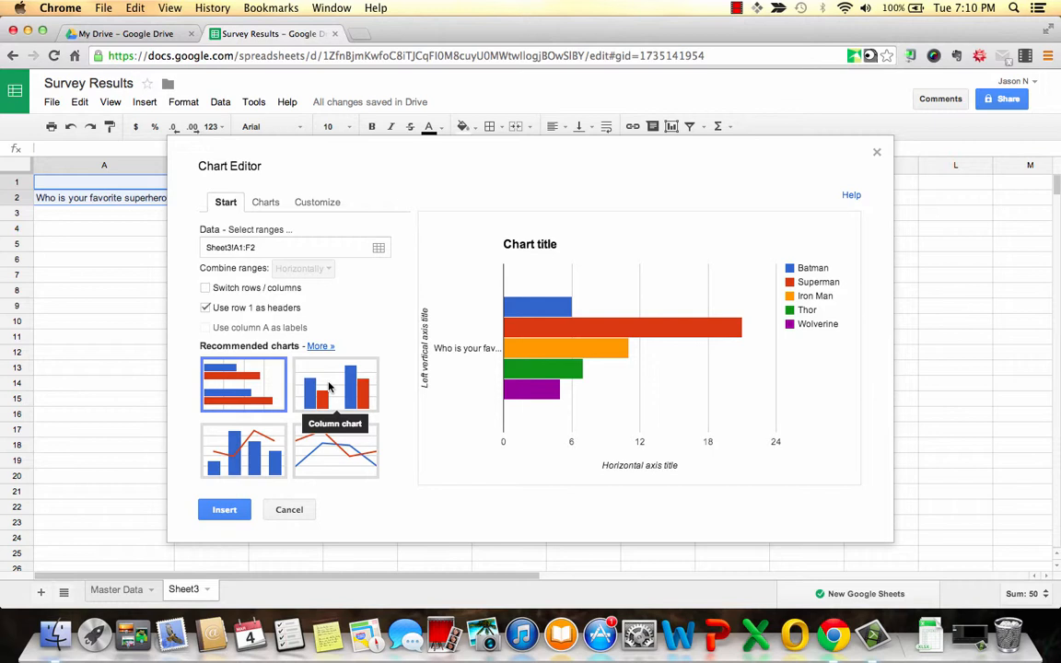
left_click(265, 203)
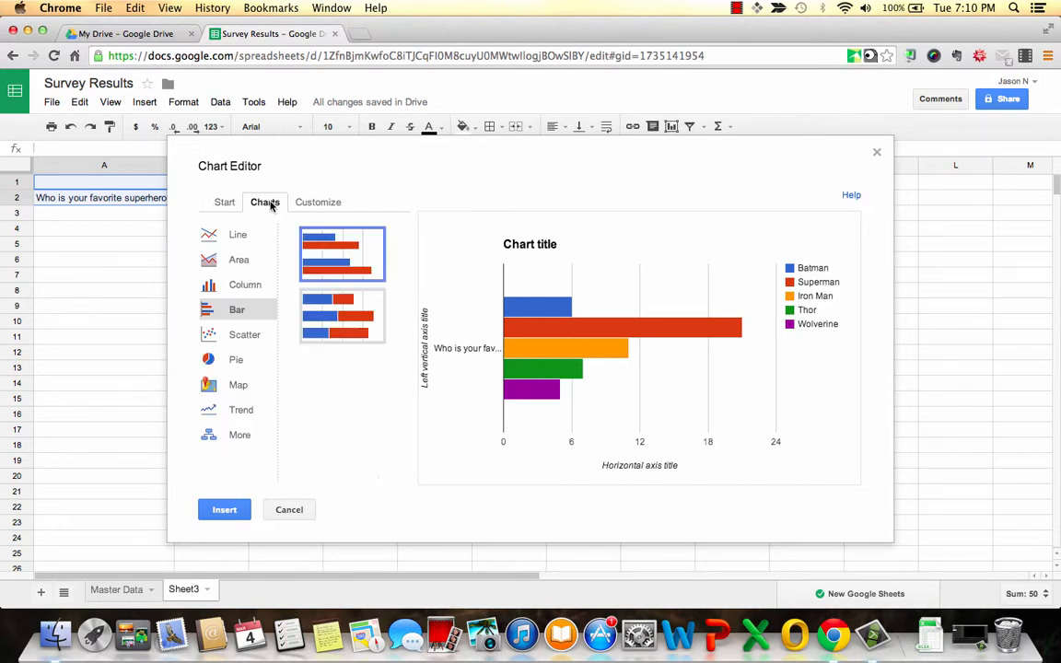
left_click(245, 286)
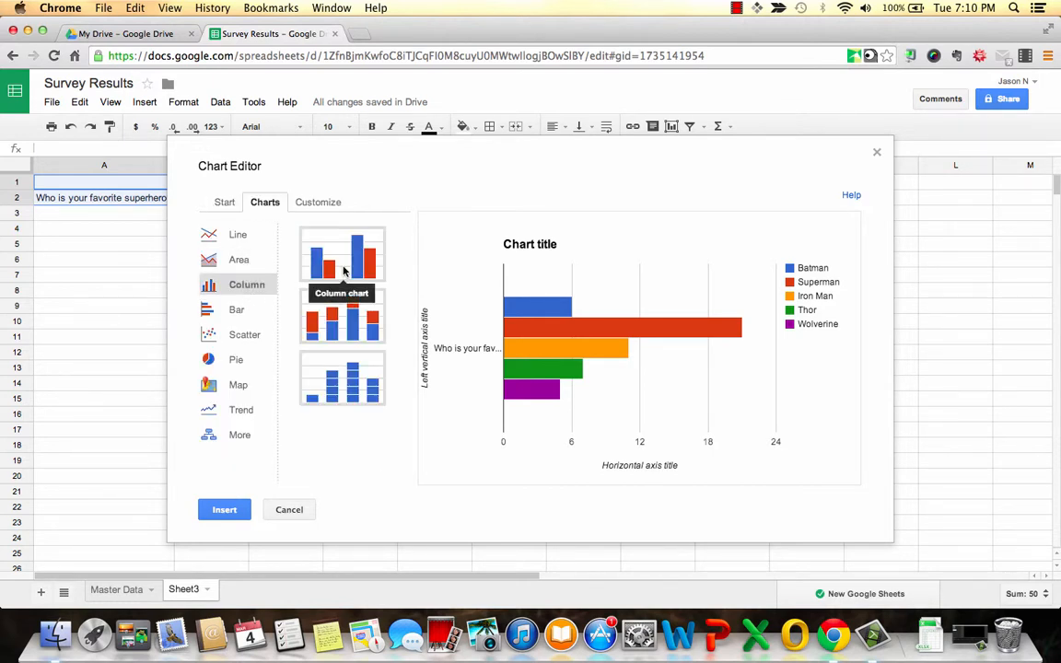
left_click(344, 269)
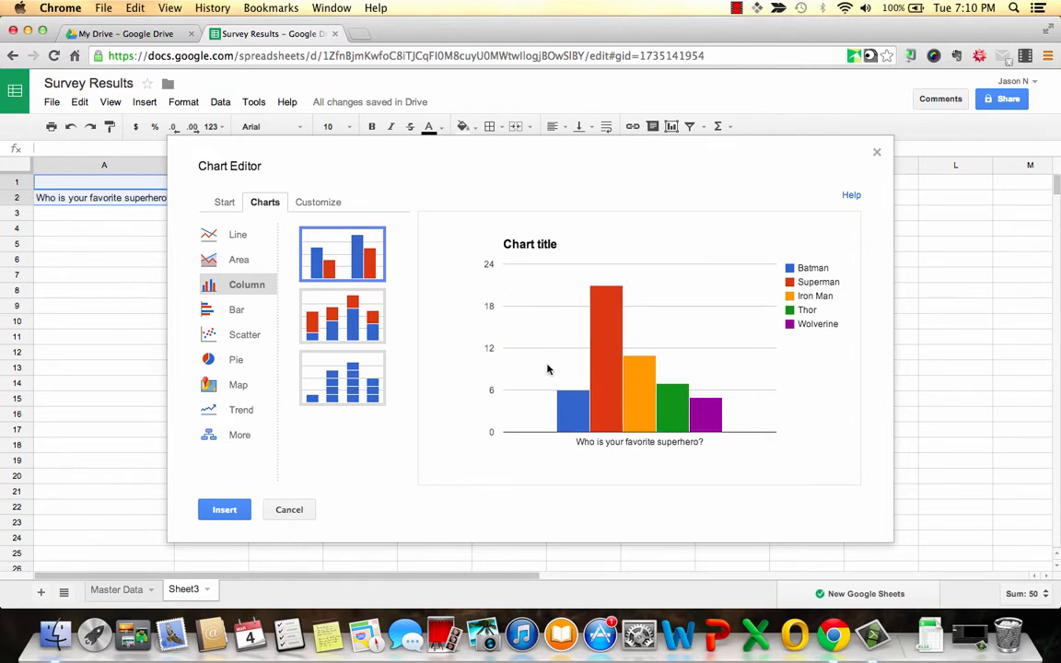
left_click(226, 512)
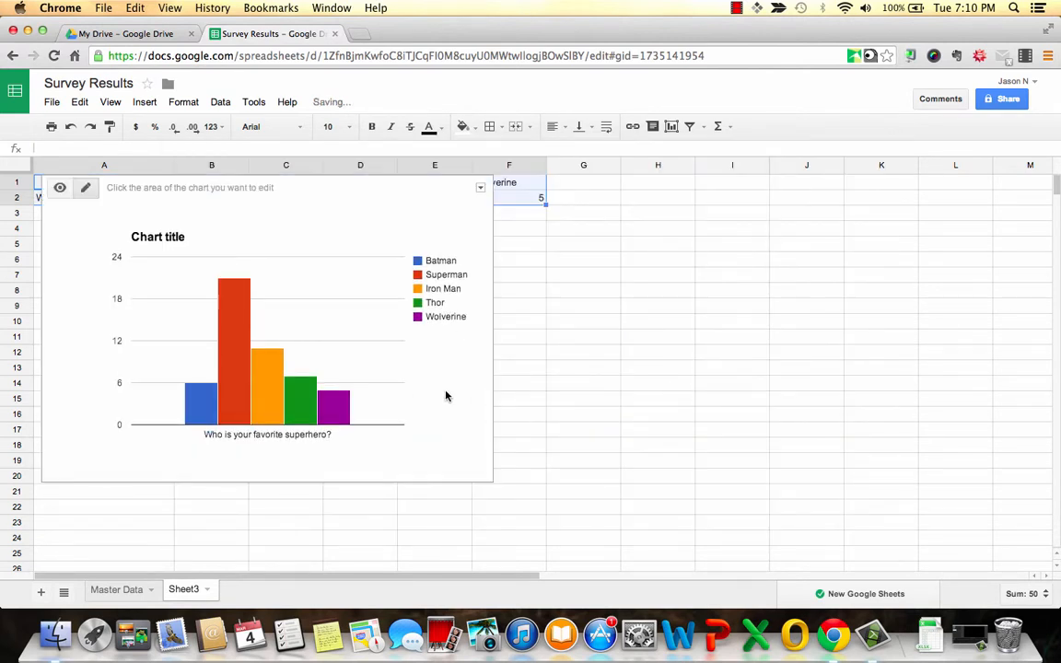
Step: Move the superhero chart to the empty area beside the data, starting around column G
left_click(464, 398)
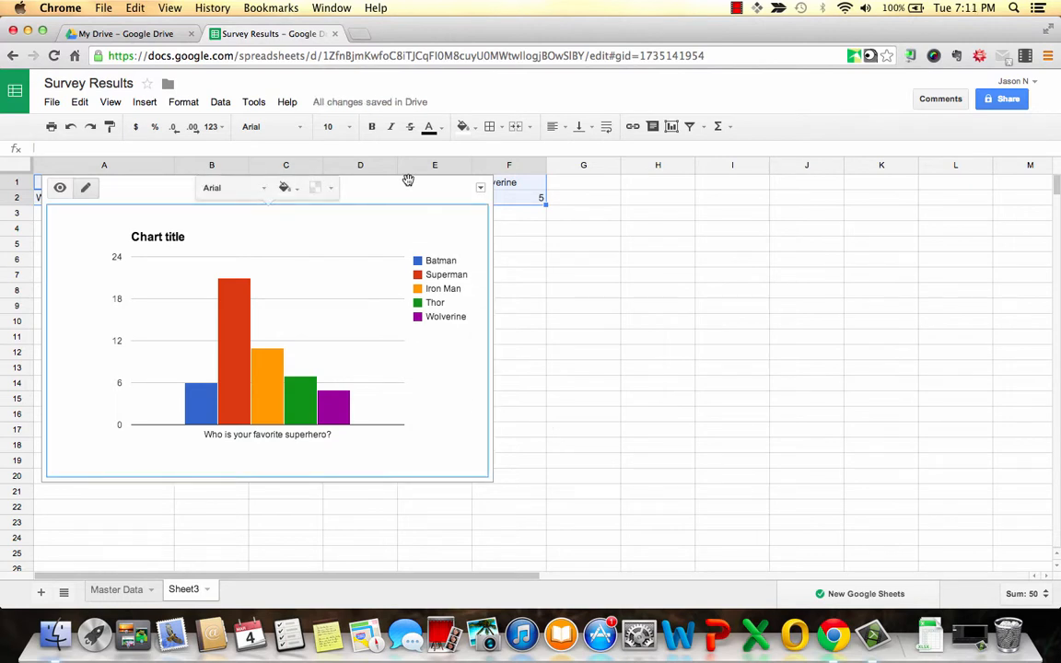
left_click_drag(406, 188, 922, 202)
Step: Try to replace the placeholder chart title with Favorite Superhero
left_click(685, 253)
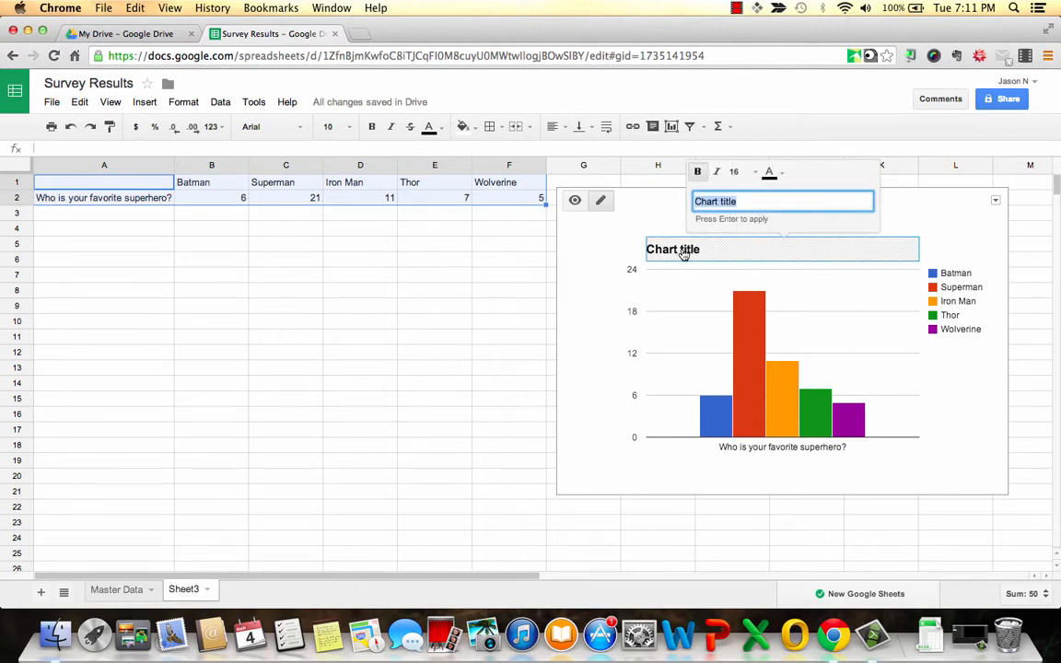
type("S")
key("BackSpace")
type("Favorite Superhero")
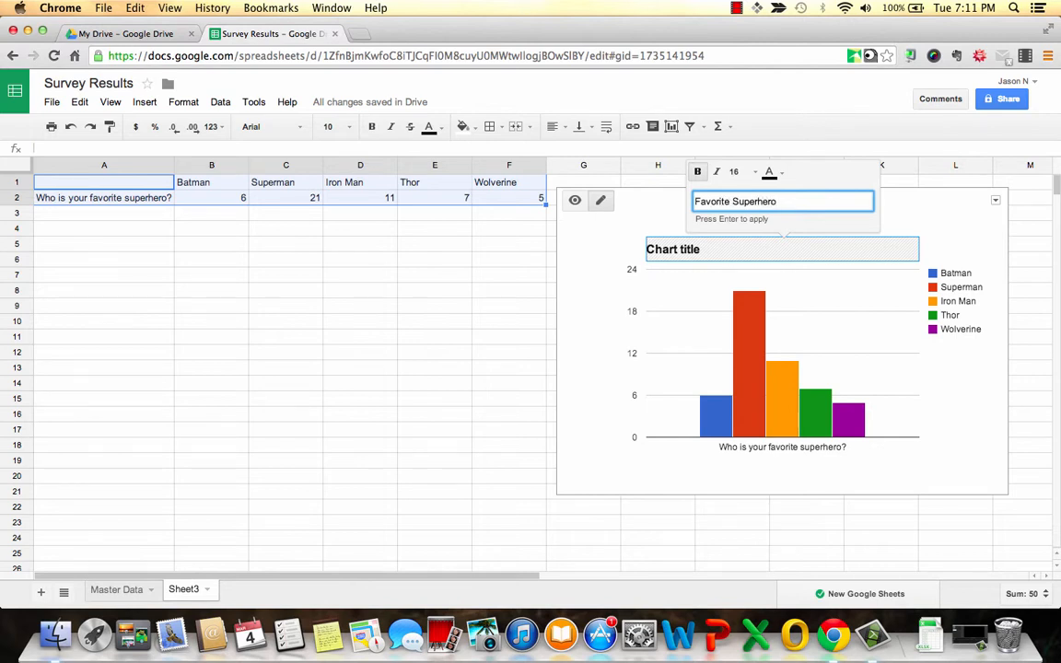
left_click(953, 426)
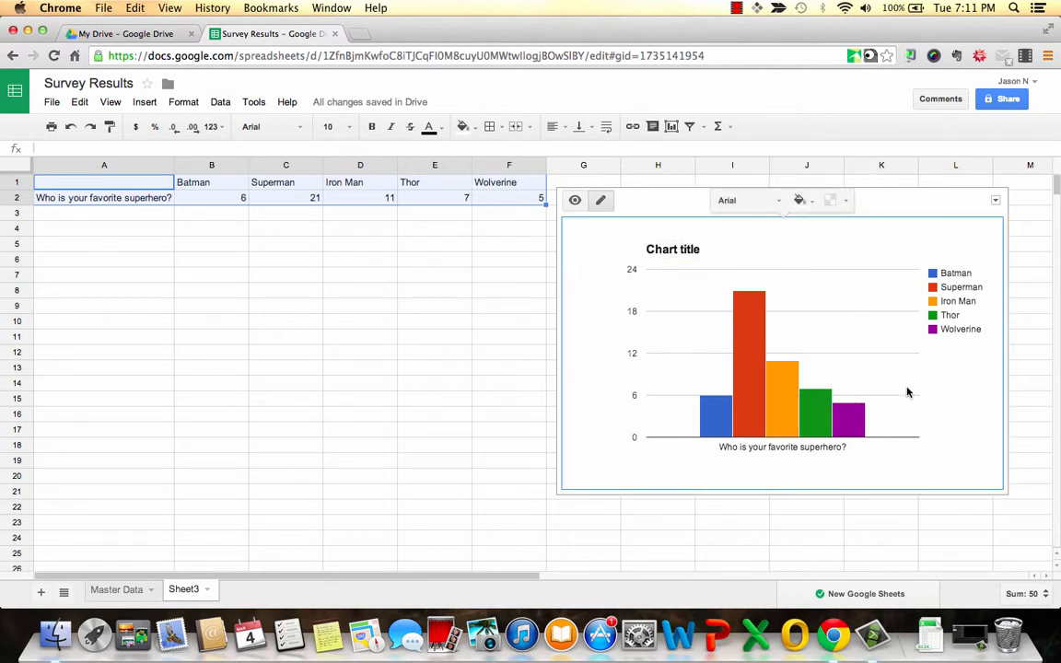
Step: Set the column chart's title to Favorite Superhero and apply it
left_click(686, 251)
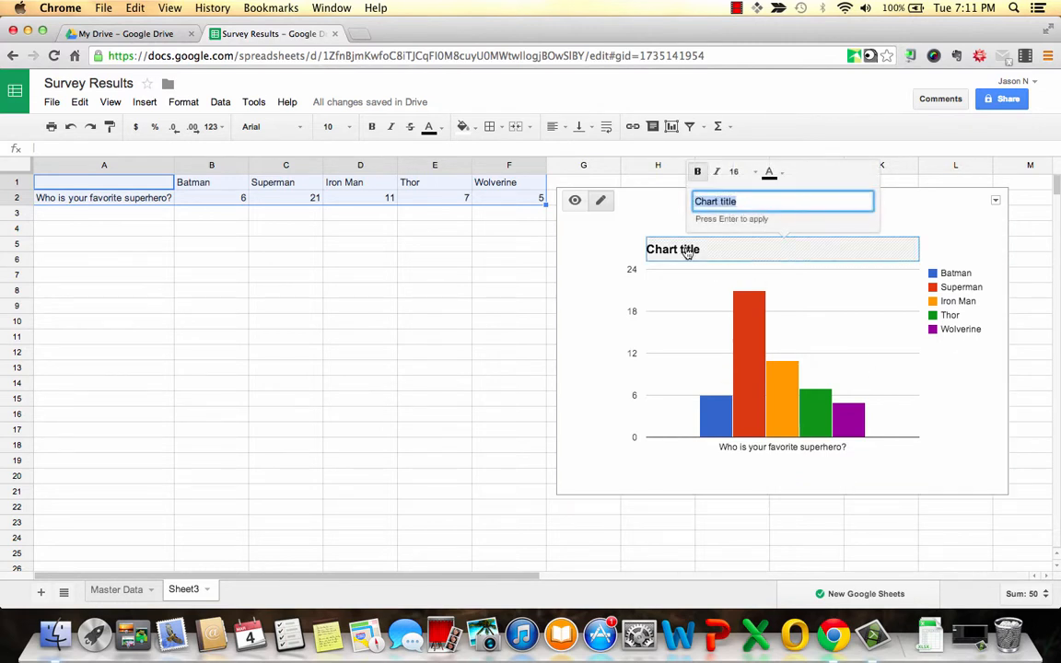
key("BackSpace")
type("Favorite Sup")
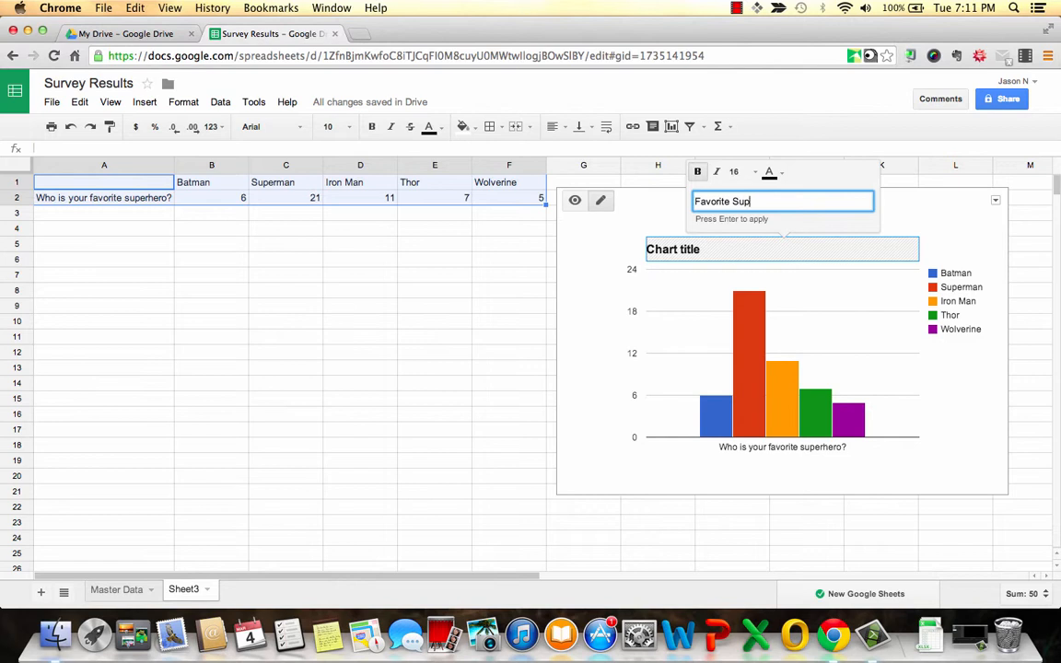
type("erhero")
key("Return")
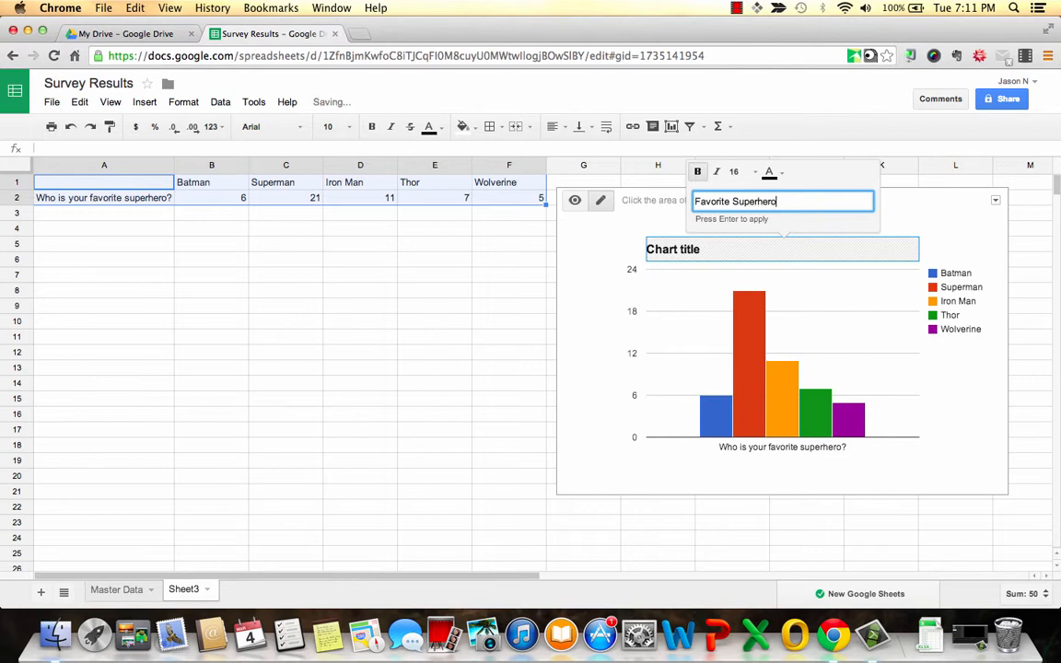
left_click(933, 430)
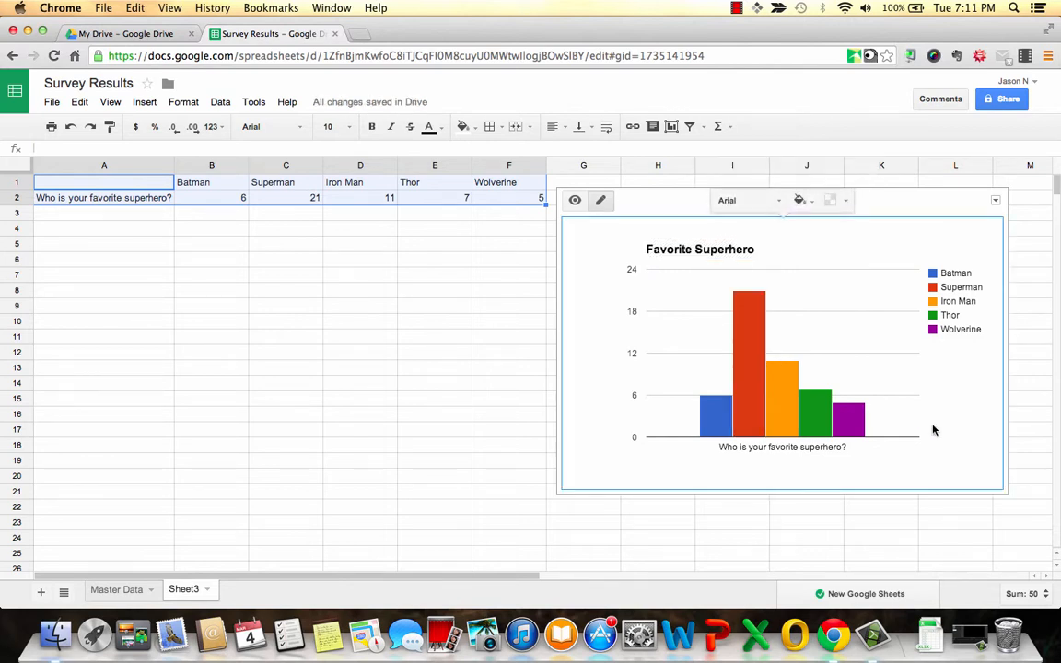
Step: Add the title Number of Responses to the chart's left vertical axis through the advanced chart settings and update the chart
left_click(995, 203)
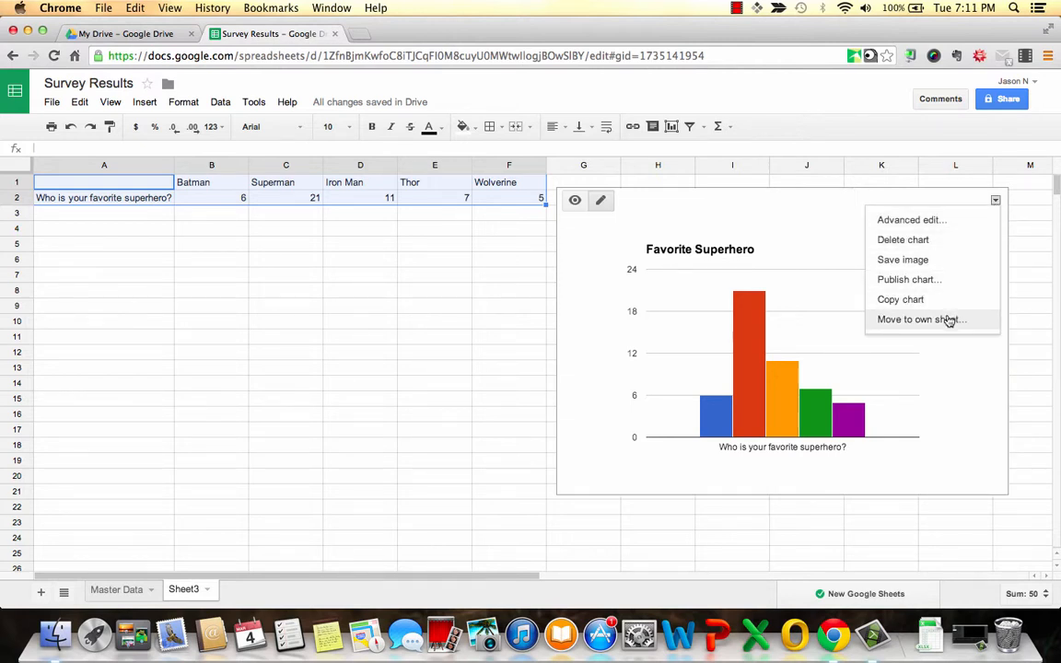
left_click(942, 224)
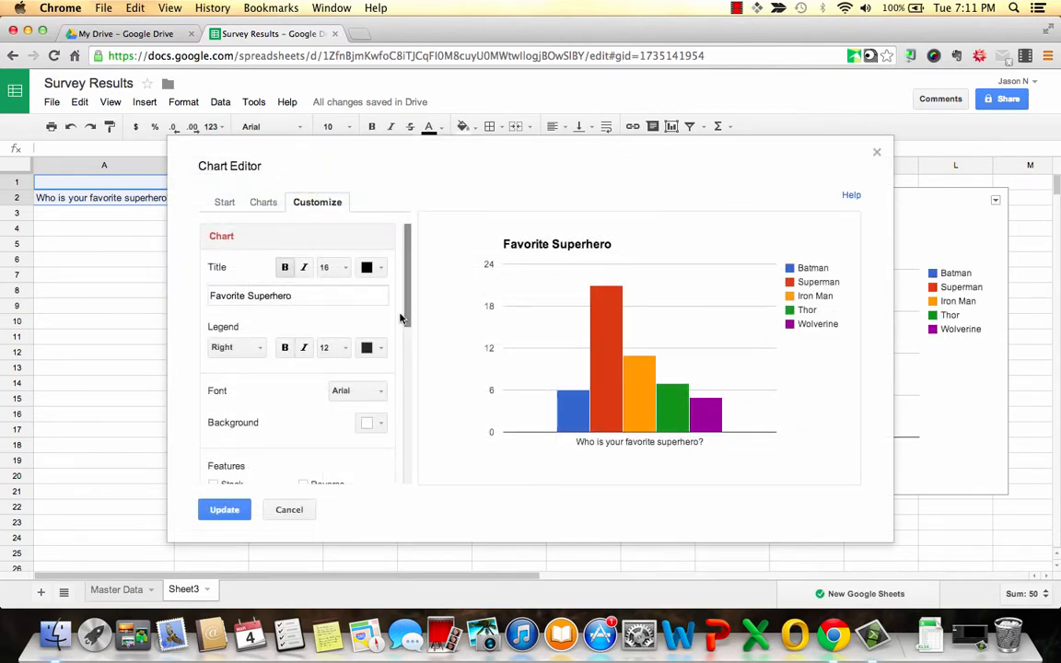
left_click_drag(407, 308, 403, 405)
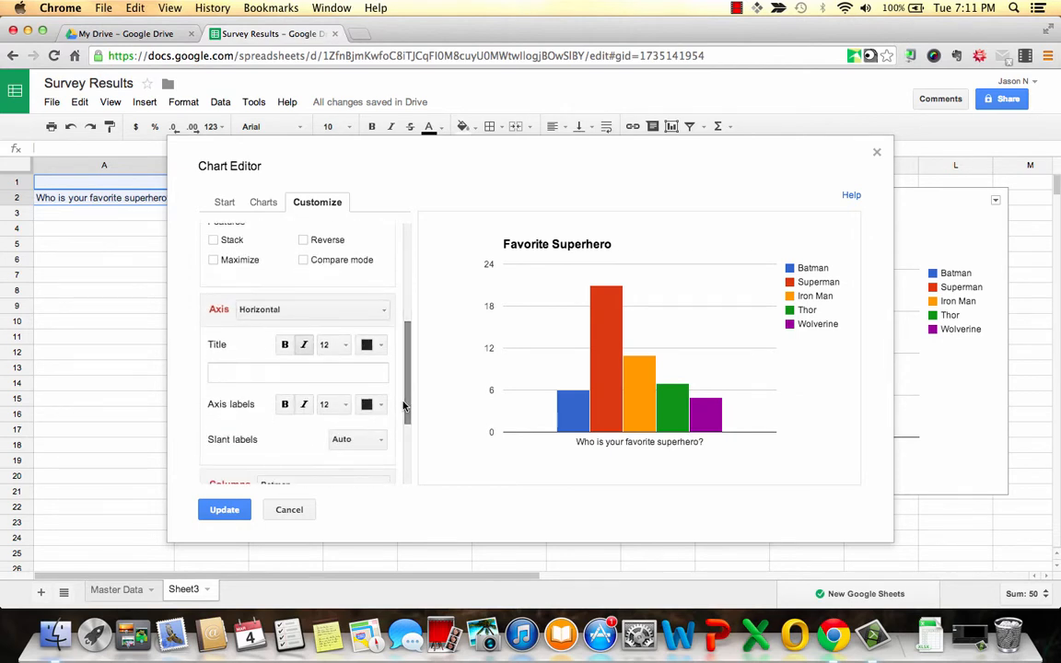
left_click(379, 311)
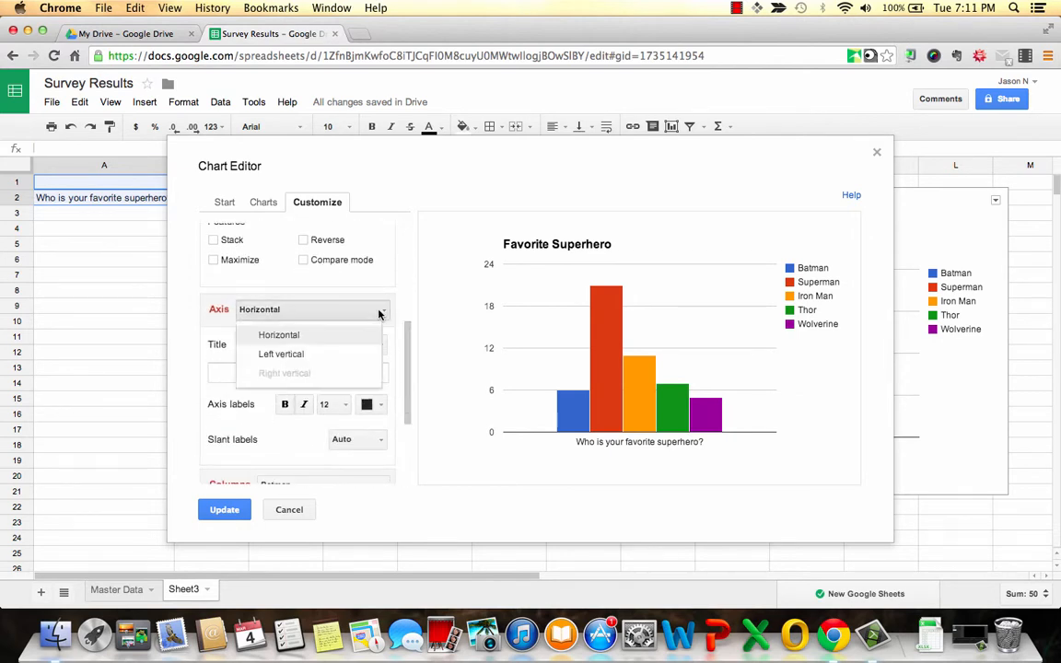
left_click(360, 355)
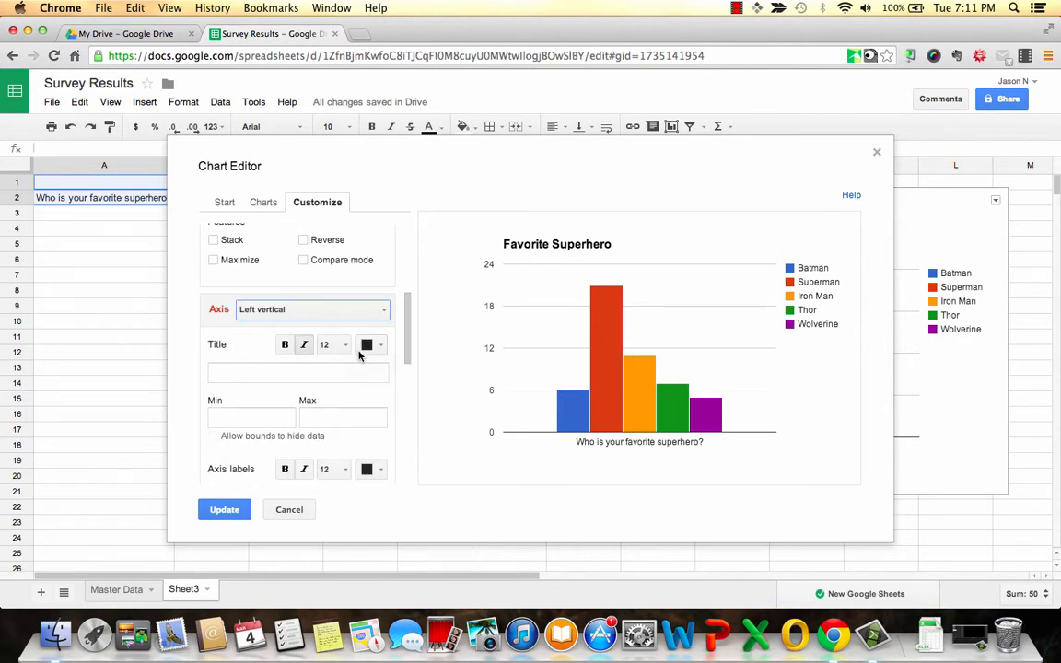
left_click(271, 369)
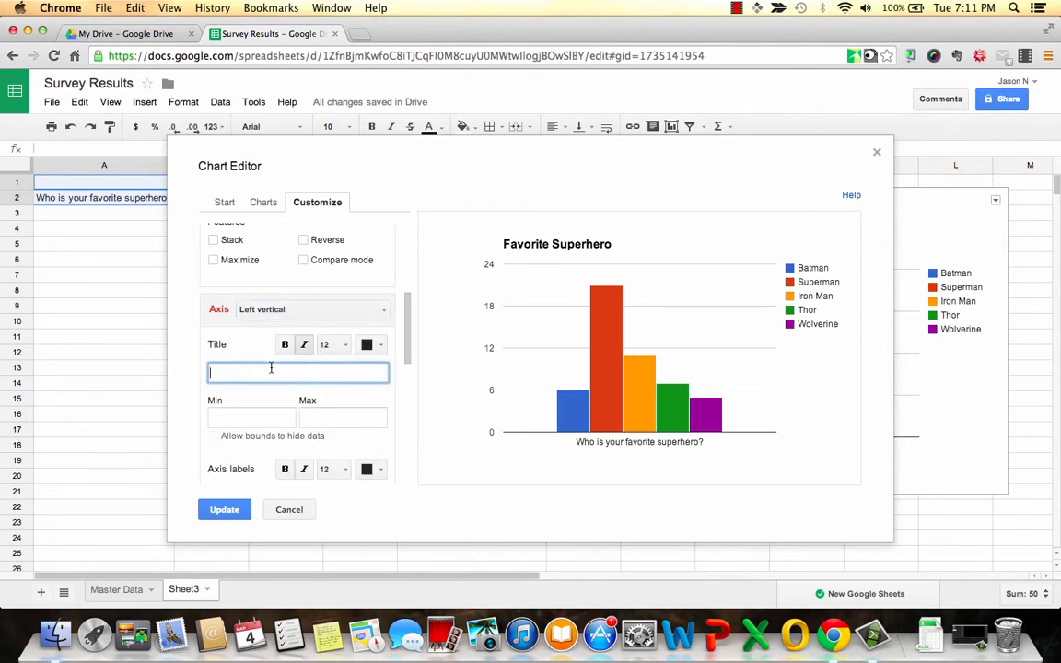
type("Number of Responses")
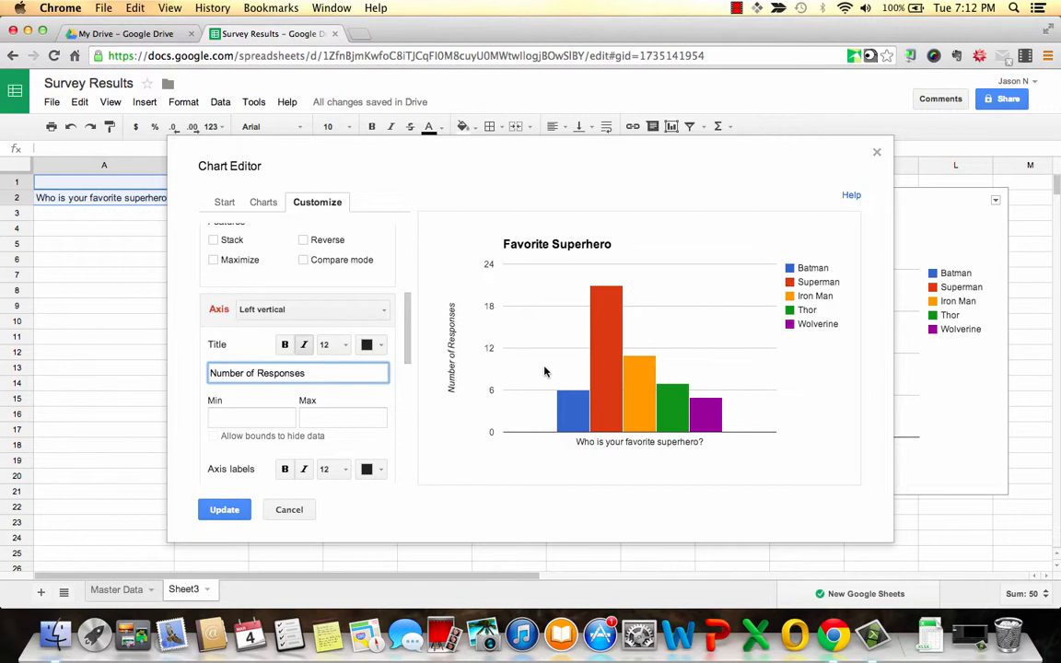
mouse_move(568, 406)
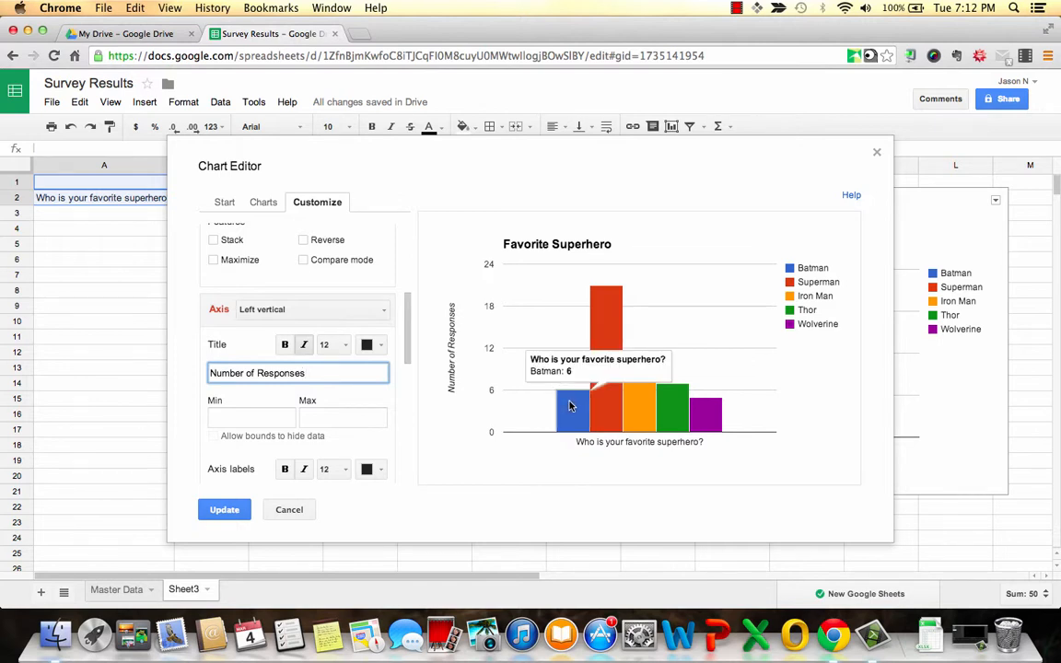
mouse_move(617, 333)
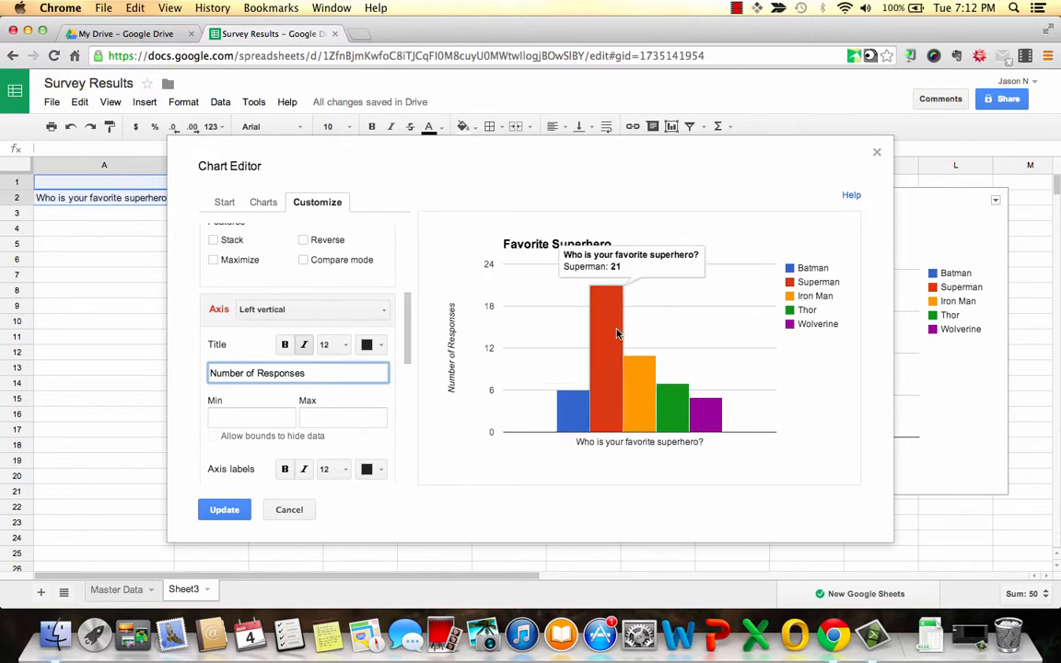
mouse_move(670, 391)
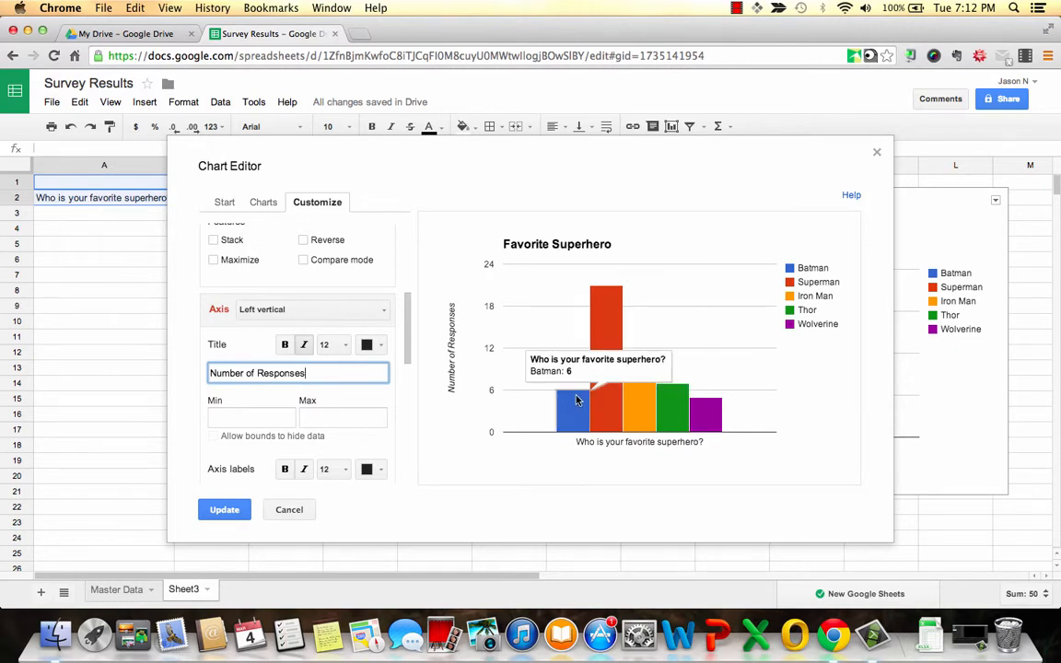
left_click(223, 512)
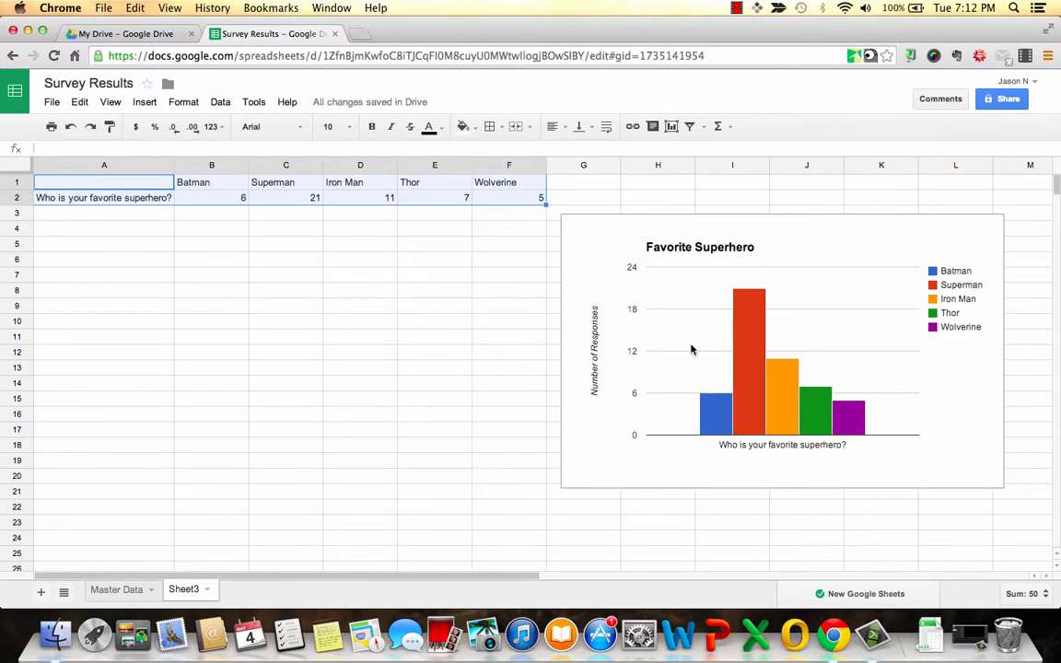
Step: Switch the chart to view mode and inspect the response count of each superhero's column
left_click(783, 236)
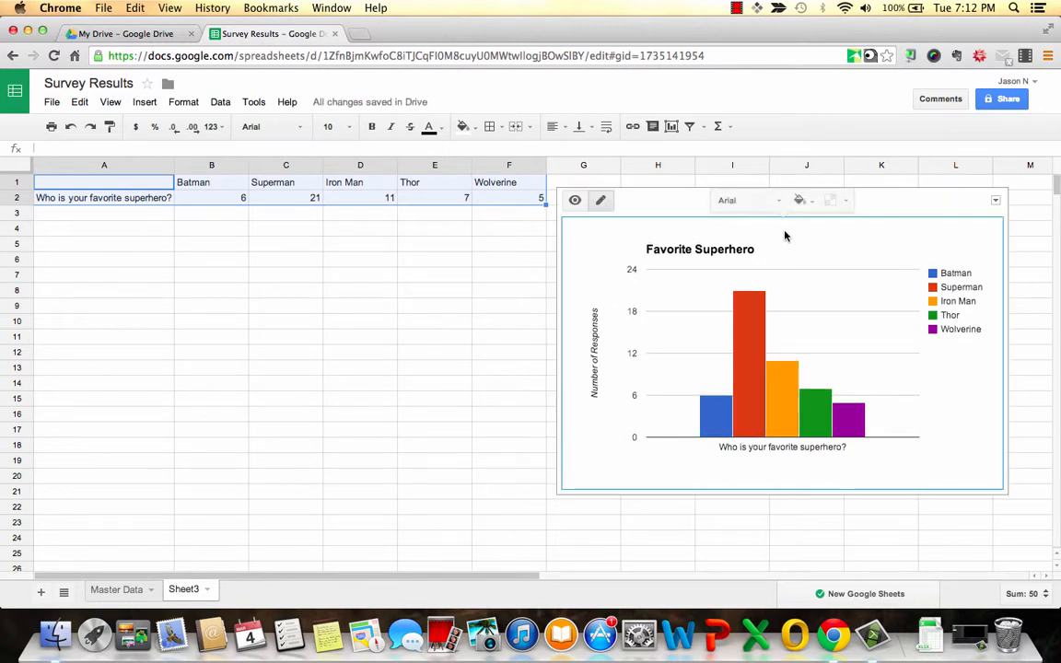
left_click(686, 205)
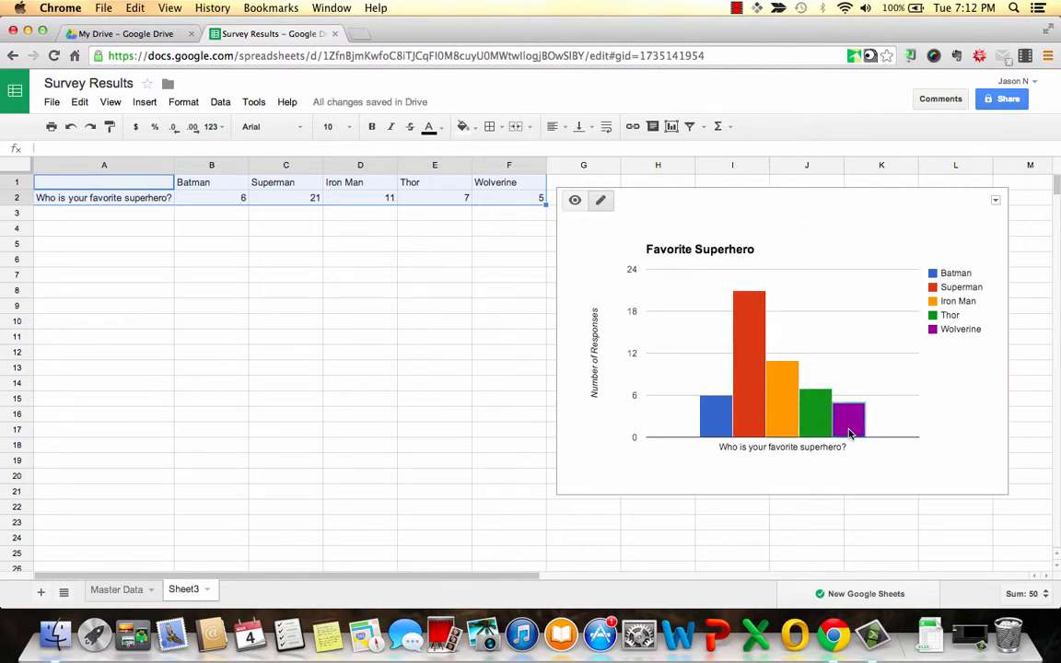
left_click(575, 210)
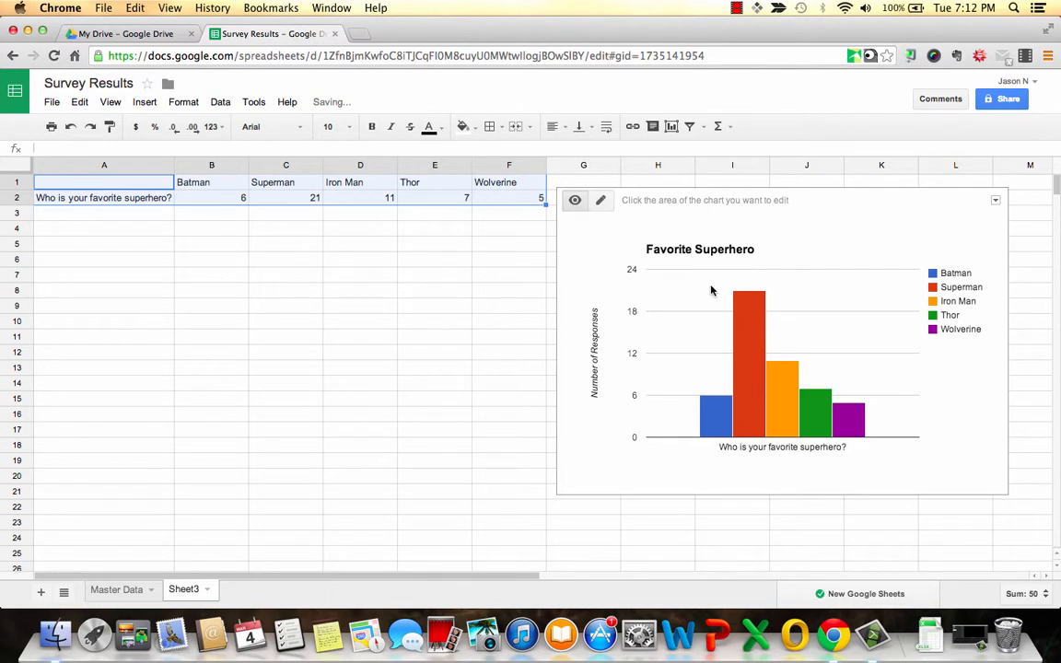
mouse_move(742, 315)
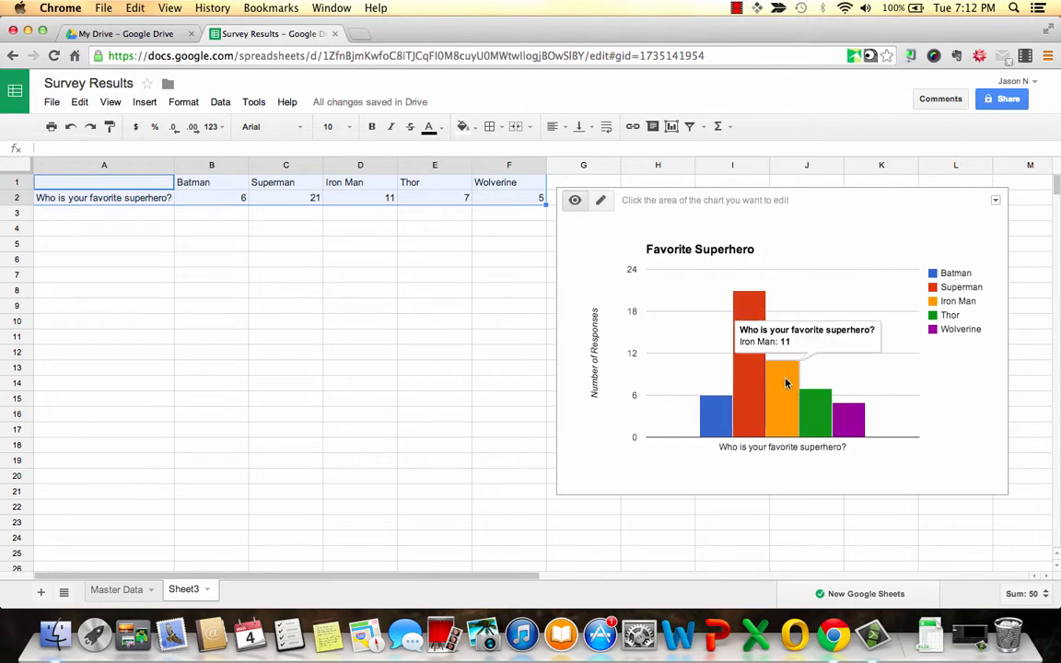
mouse_move(822, 417)
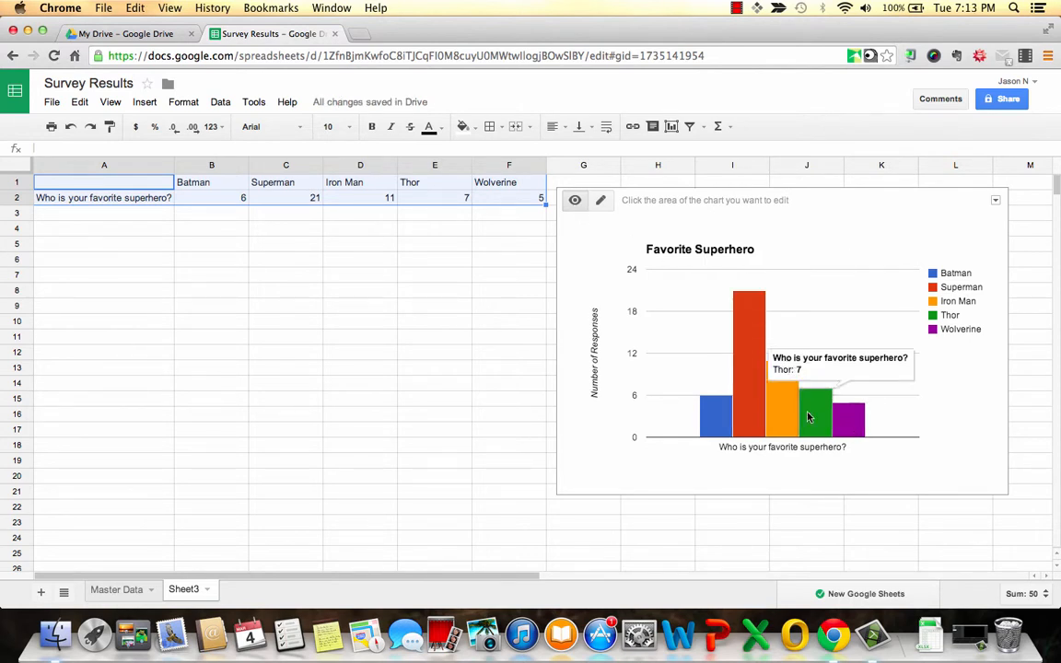
mouse_move(709, 429)
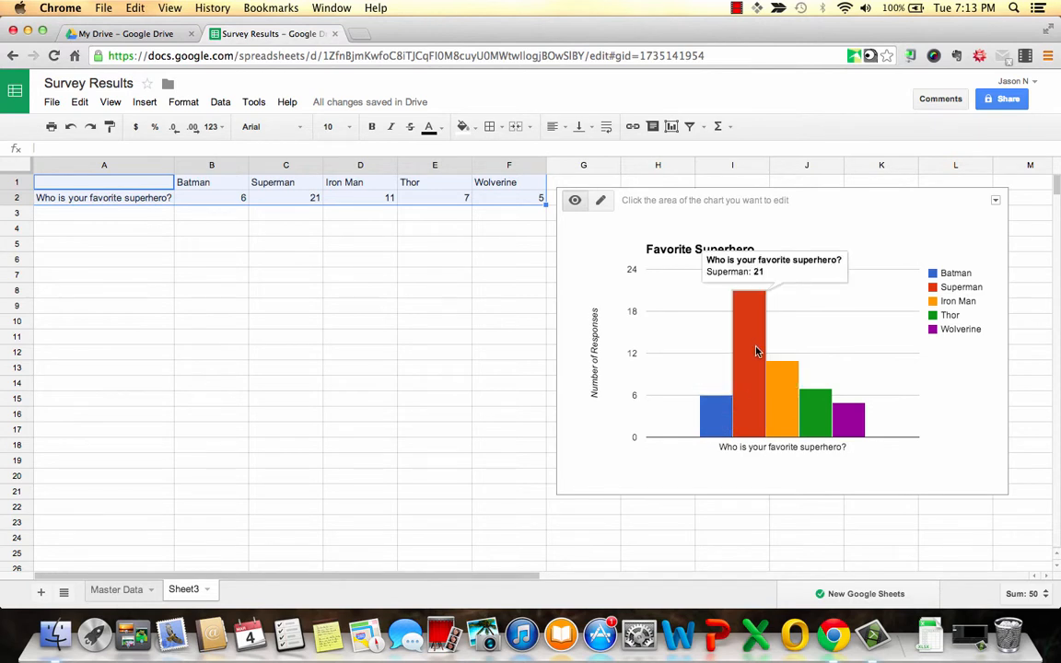
mouse_move(792, 391)
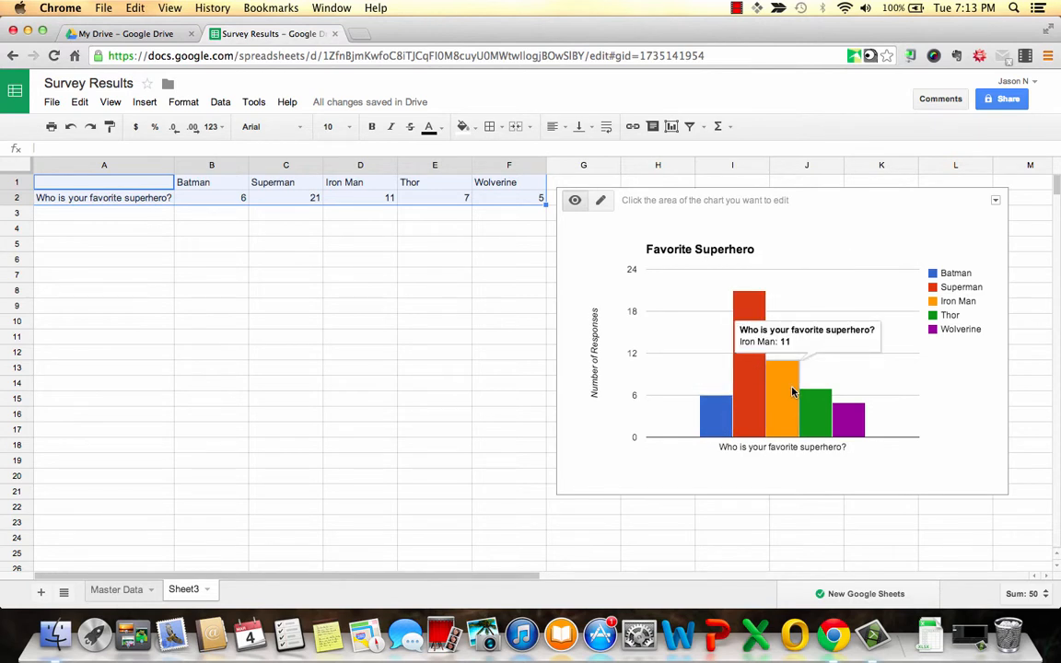
left_click(575, 201)
mouse_move(741, 400)
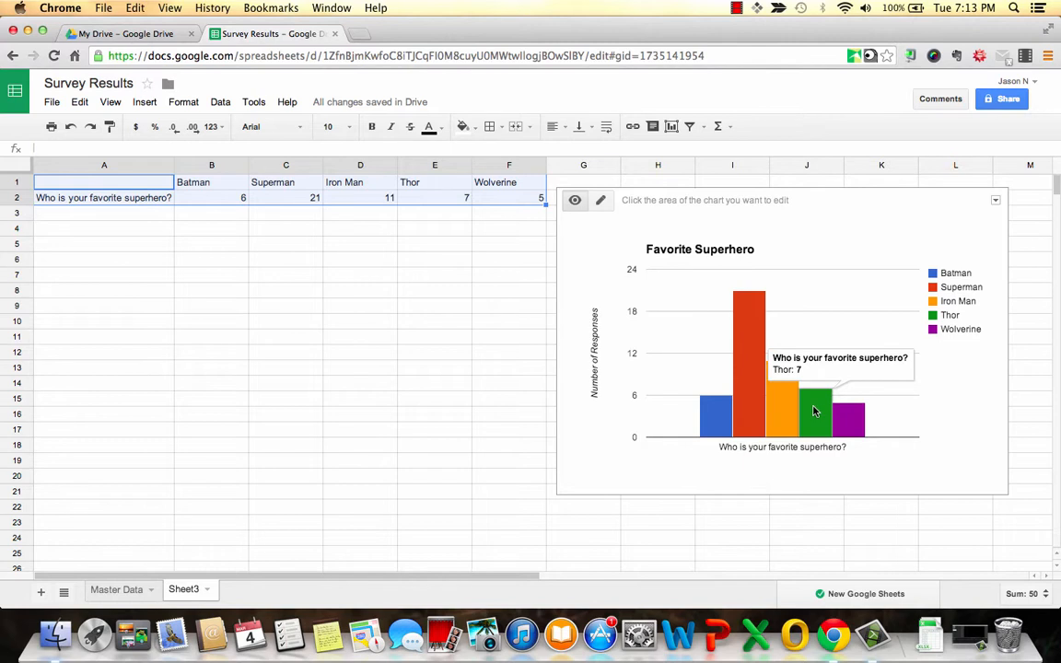
mouse_move(755, 368)
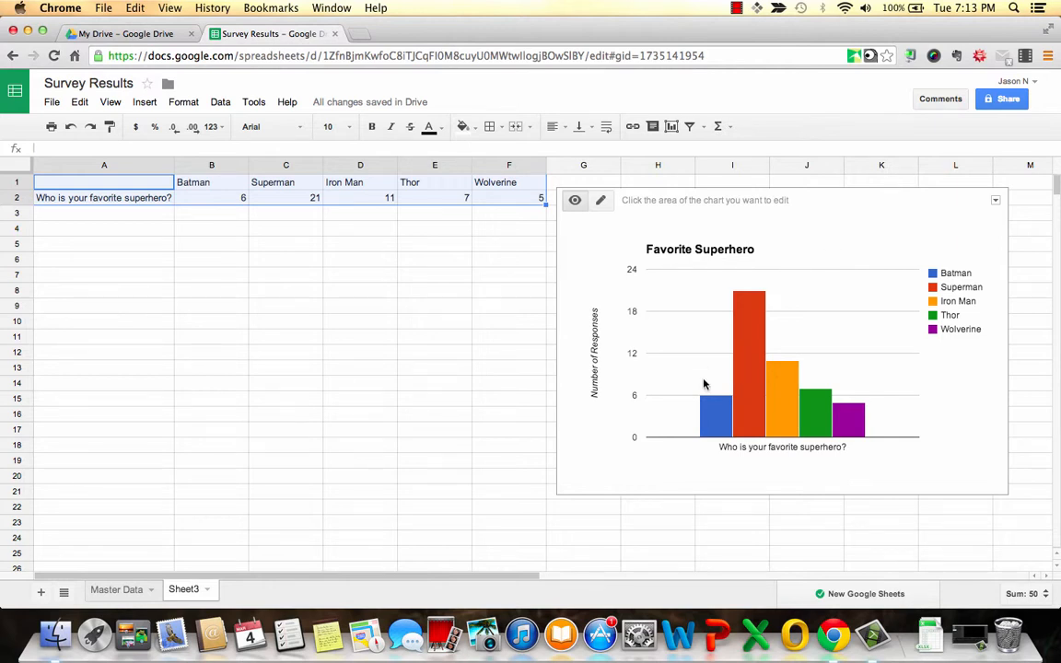
mouse_move(709, 408)
Step: Download the Survey Results spreadsheet as a Microsoft Excel (.xlsx) file and open the downloaded copy in Excel
left_click(55, 103)
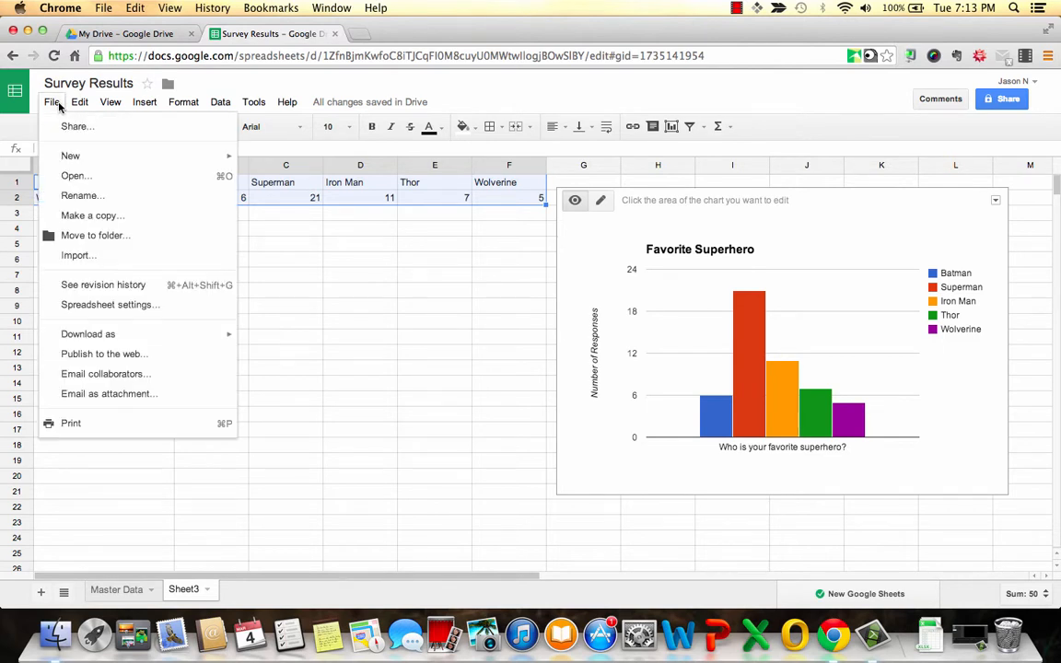
mouse_move(108, 338)
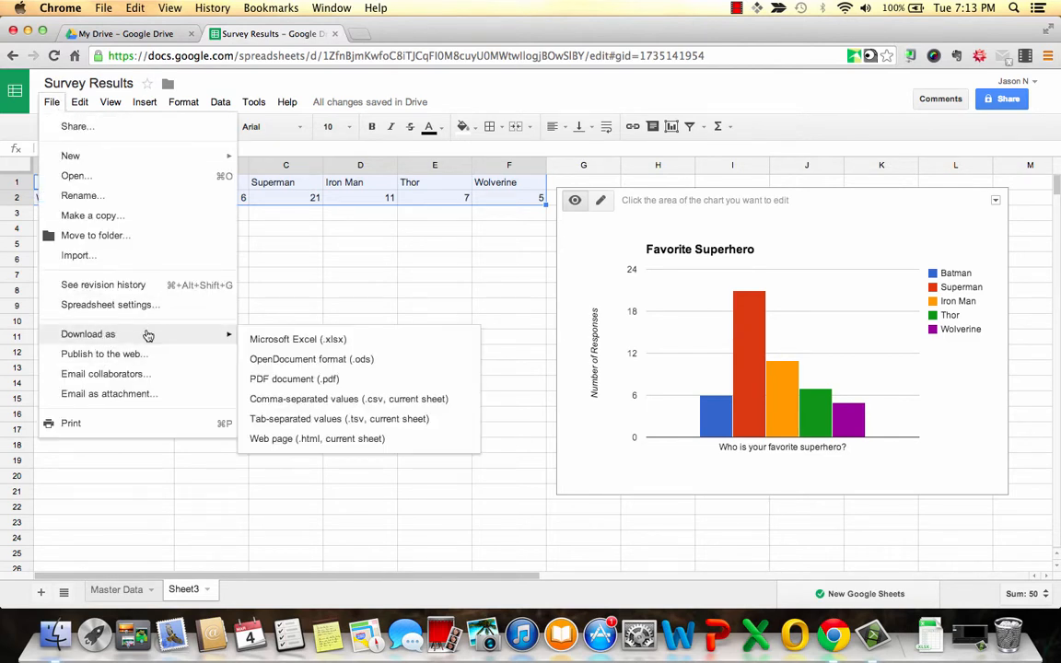
left_click(265, 340)
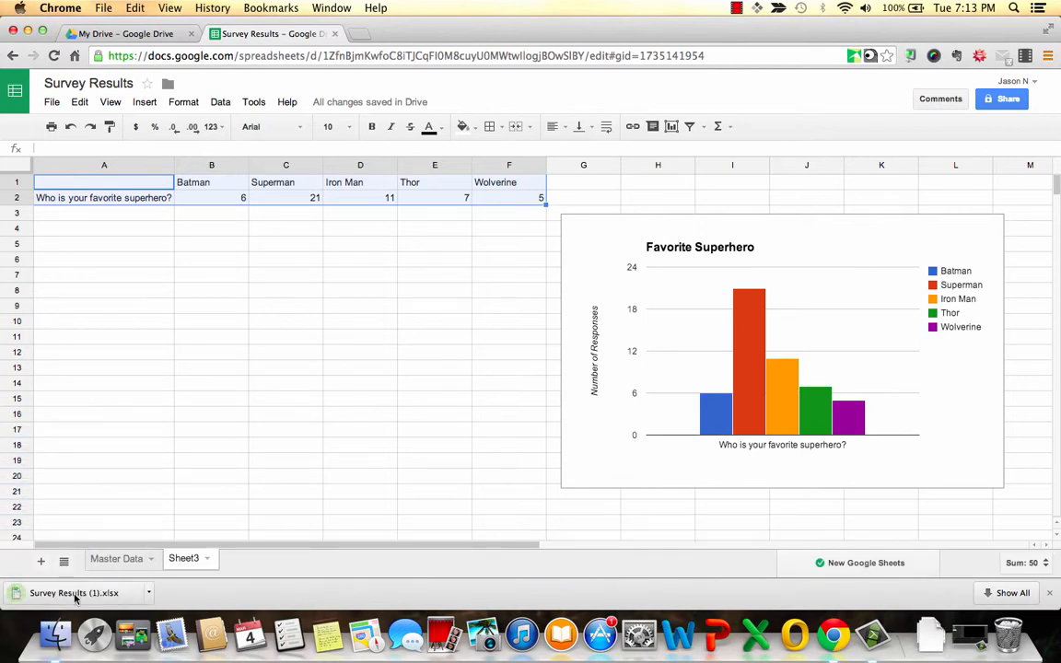
left_click(74, 594)
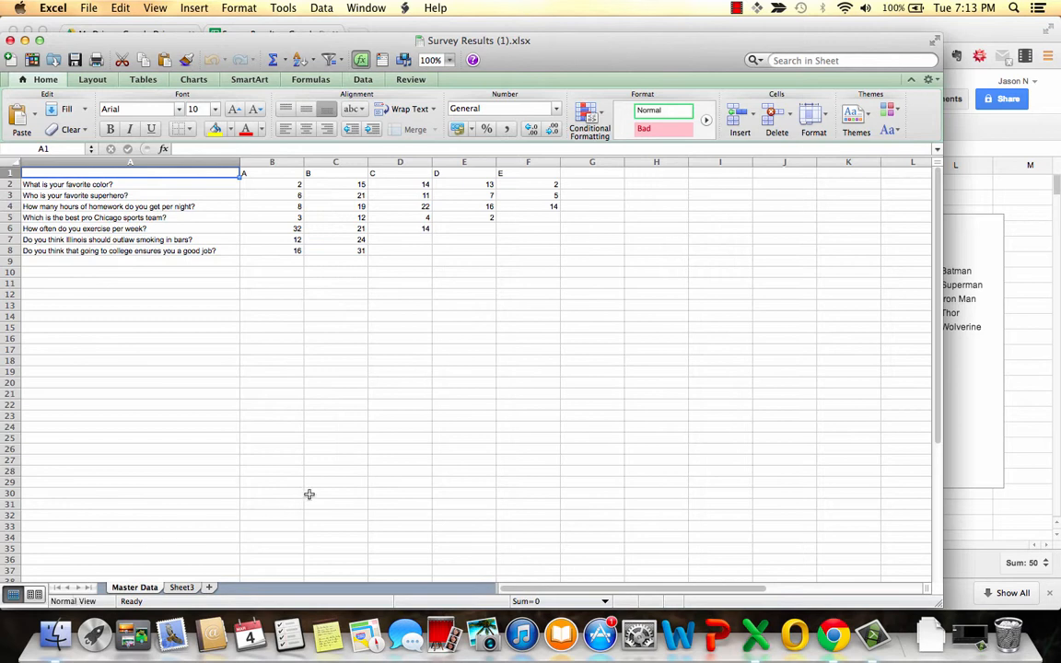
Step: Add data labels showing values to the Favorite Superhero chart on Sheet3
left_click(180, 586)
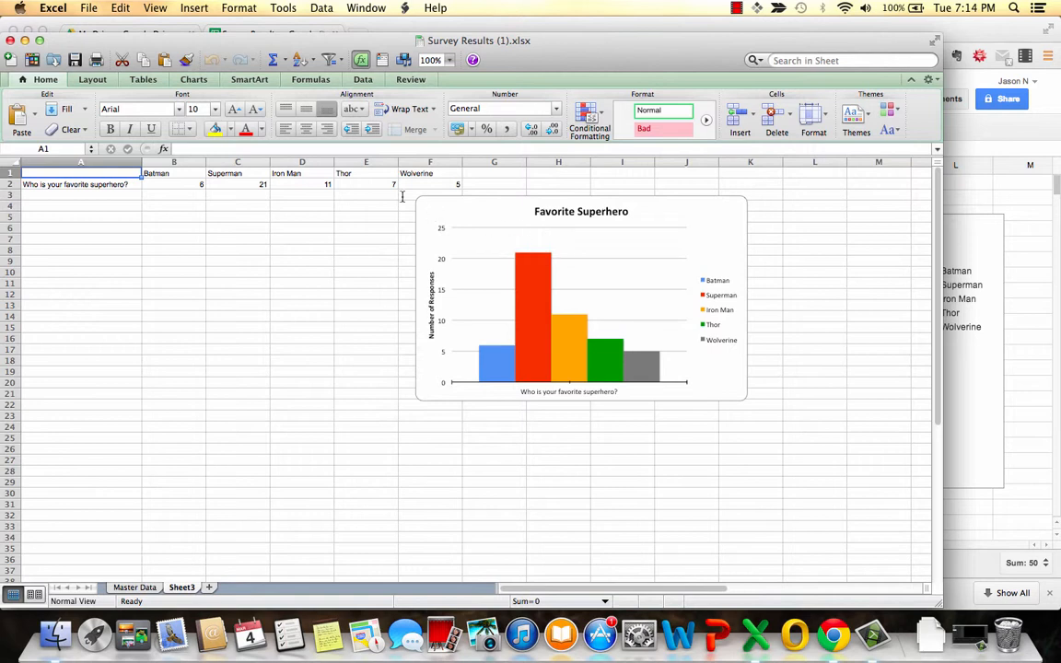
left_click(197, 80)
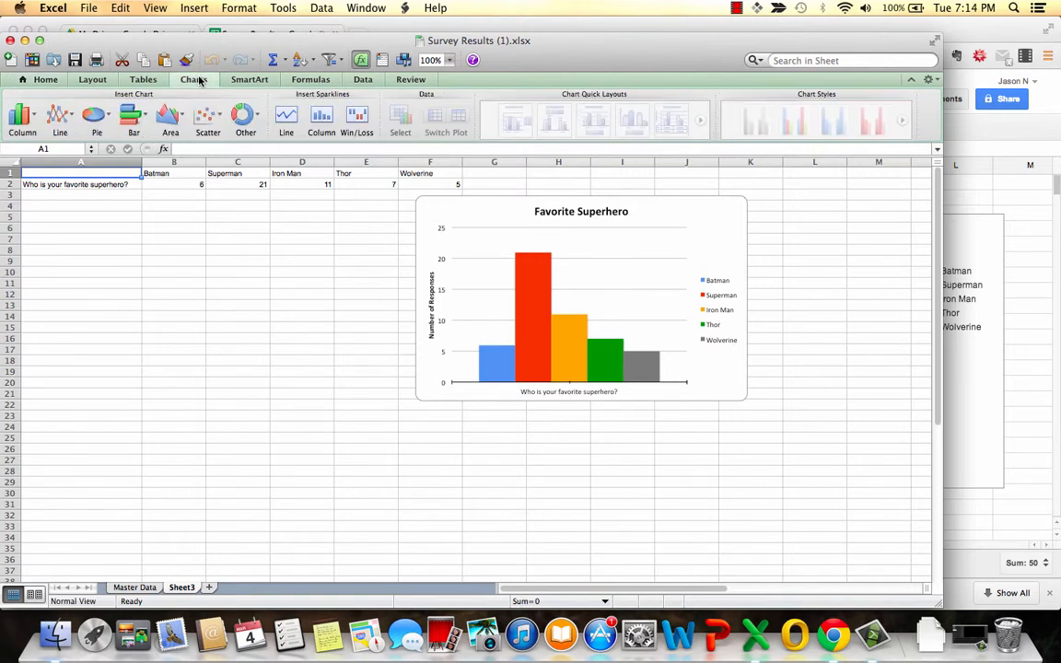
left_click(509, 217)
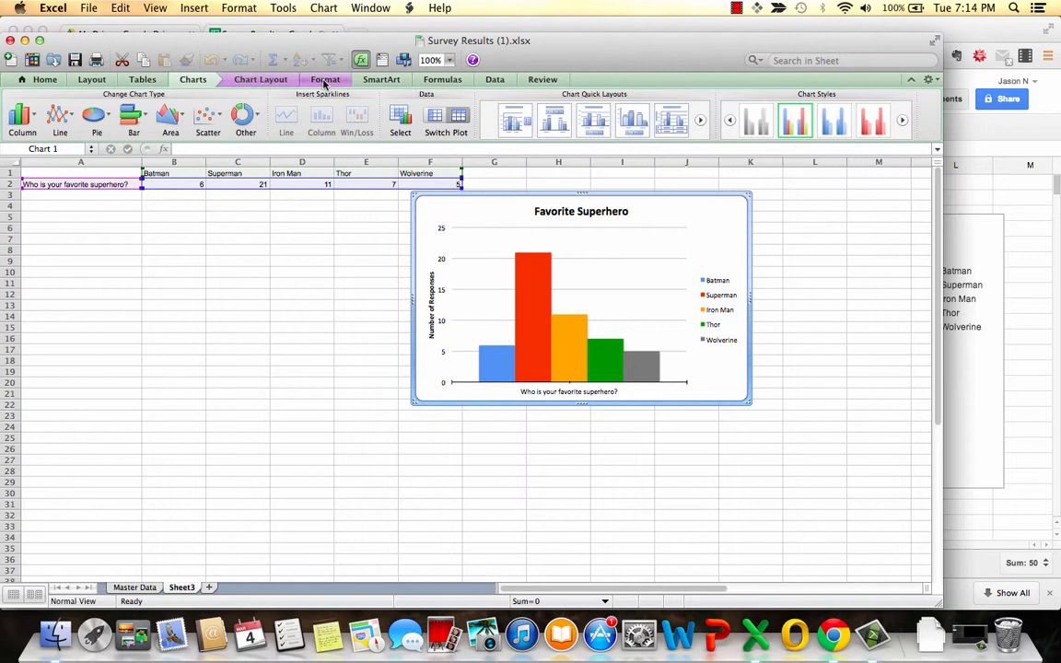
left_click(267, 83)
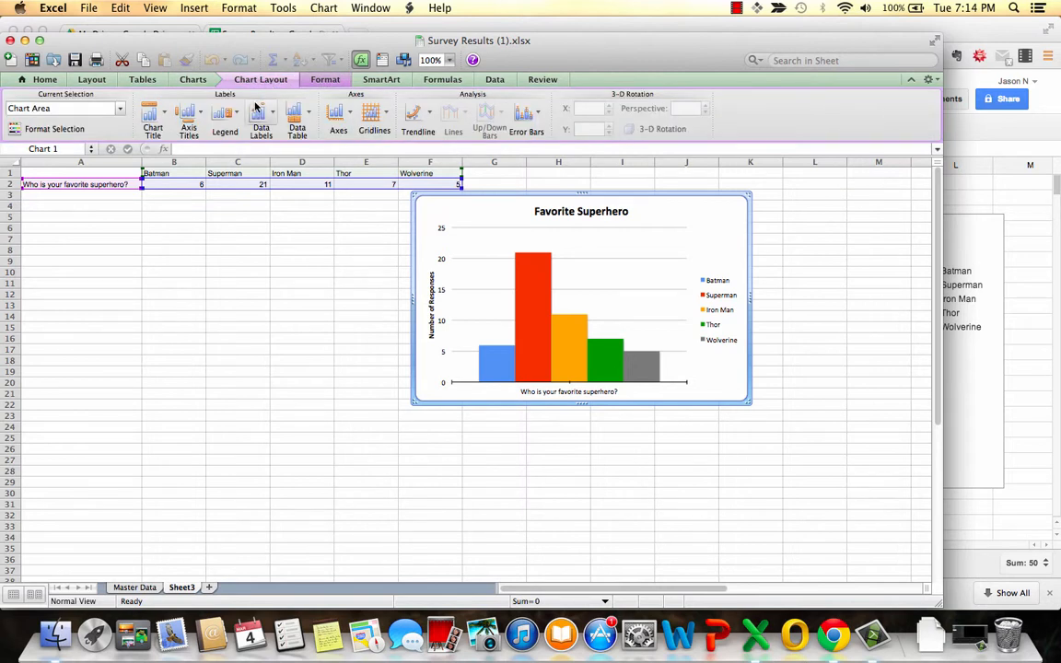
left_click(260, 118)
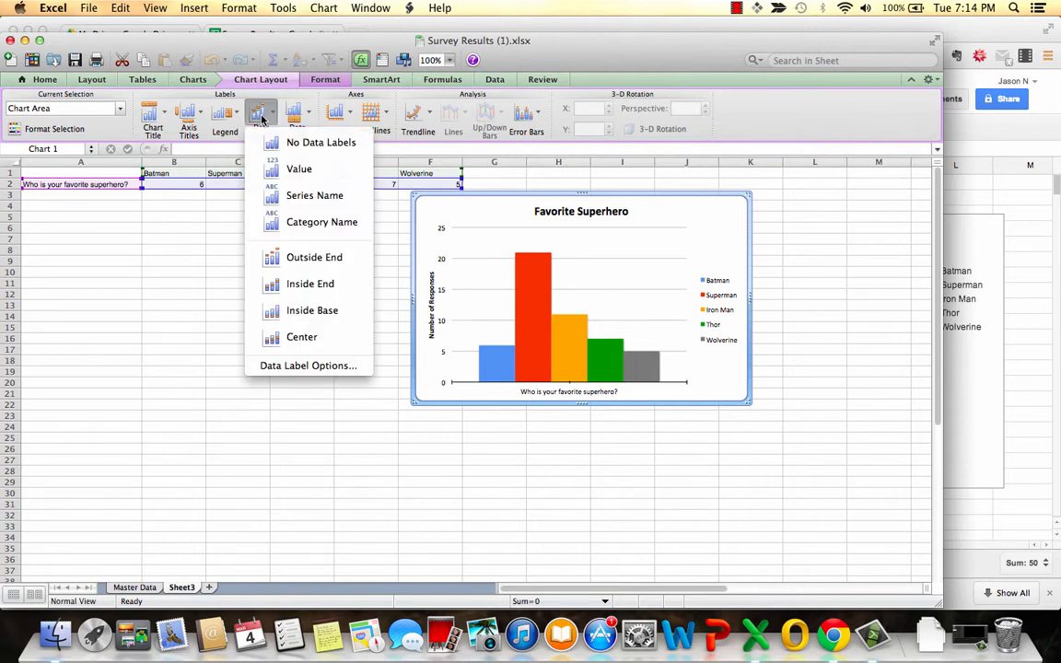
left_click(301, 180)
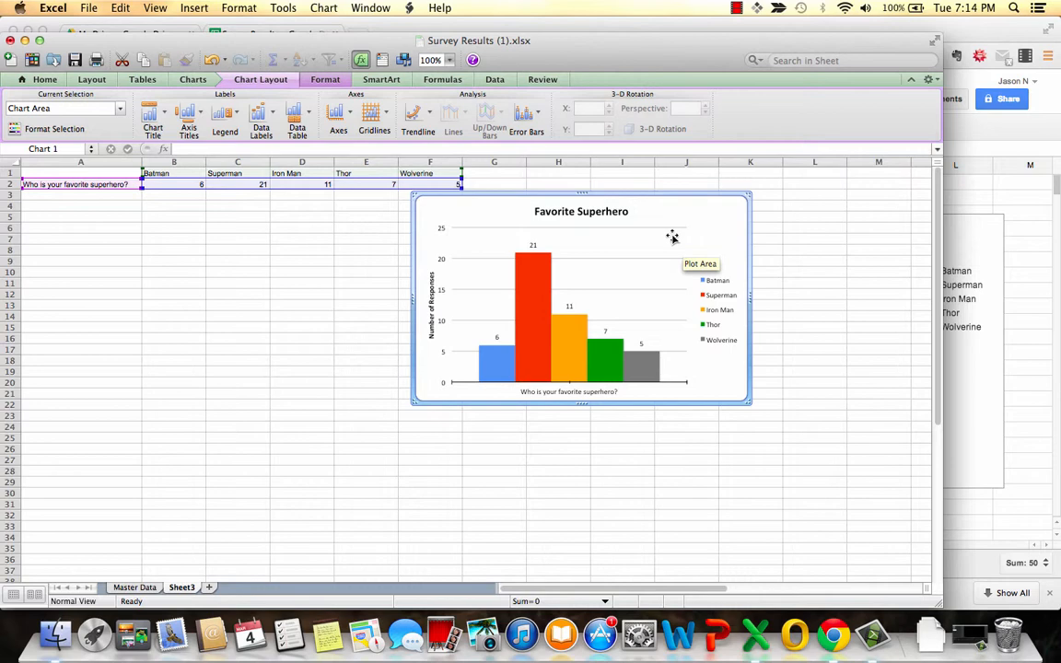
Step: Open the available actions for the Favorite Superhero chart area
scroll(672, 235, "right", 3)
right_click(465, 231)
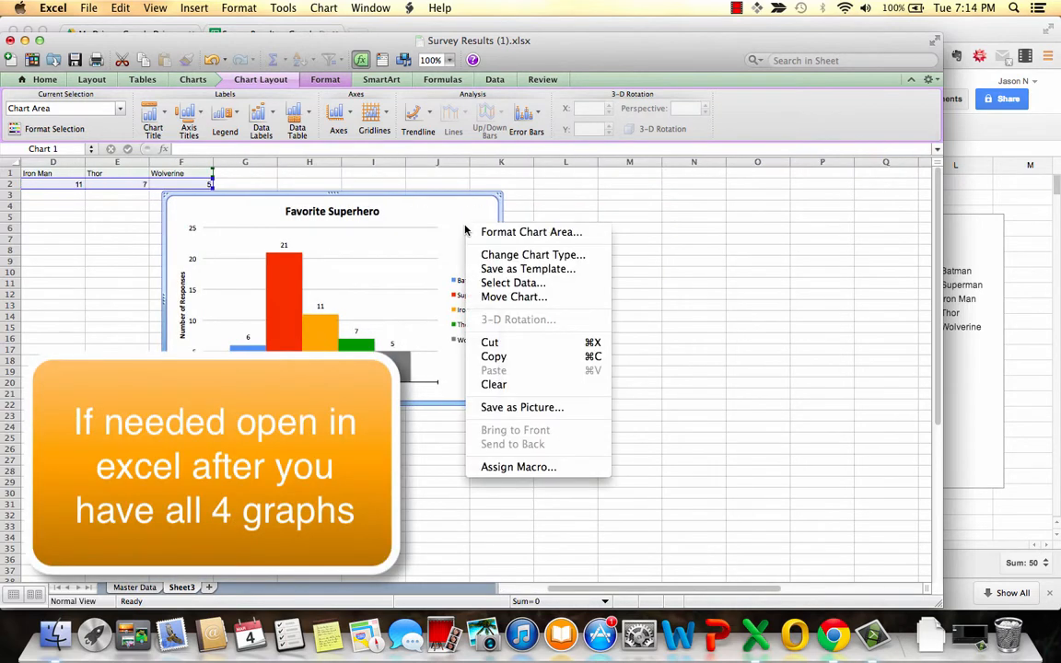